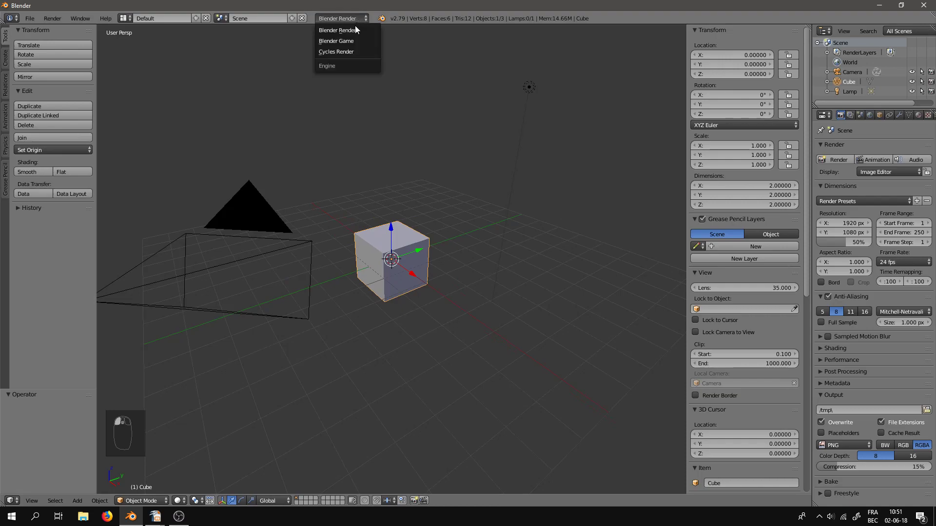
Switch the render engine to Cycles Render and split the 3D view horizontally, making the upper half a Node Editor
left_click(350, 50)
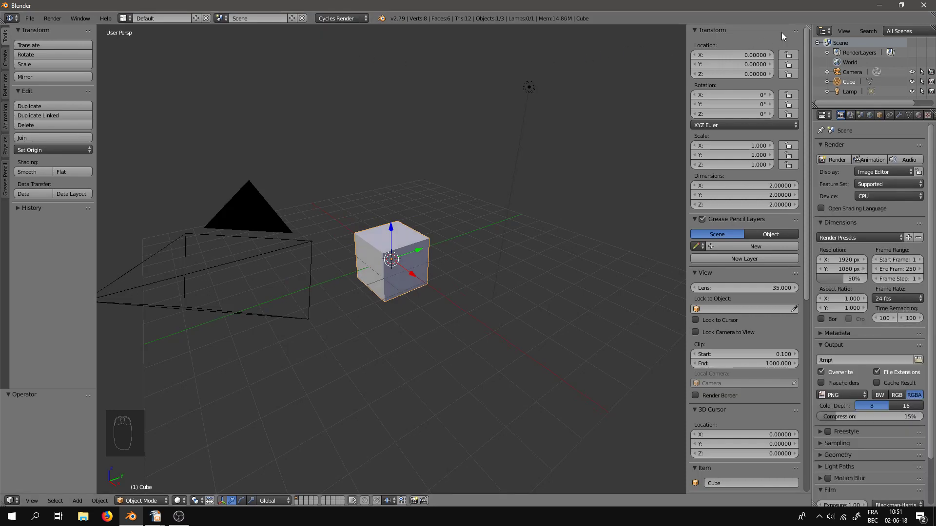
left_click_drag(806, 28, 734, 255)
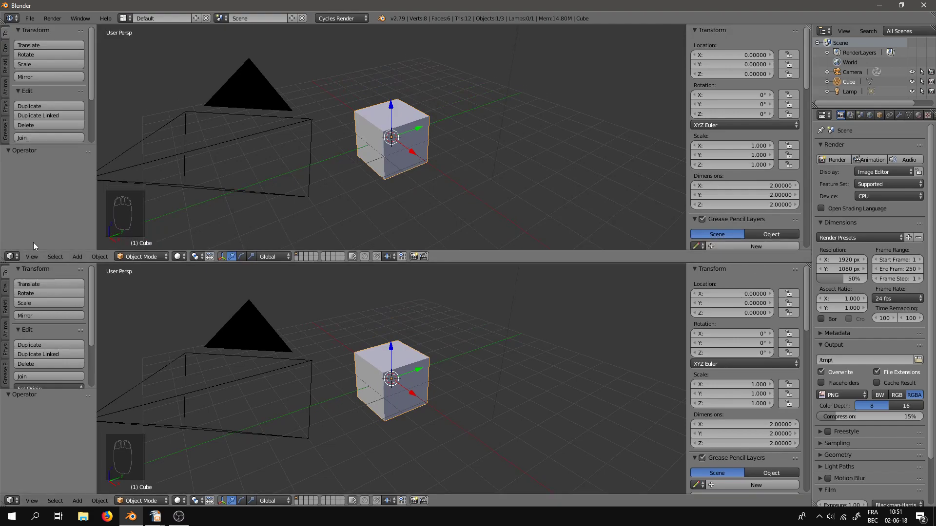
left_click(10, 256)
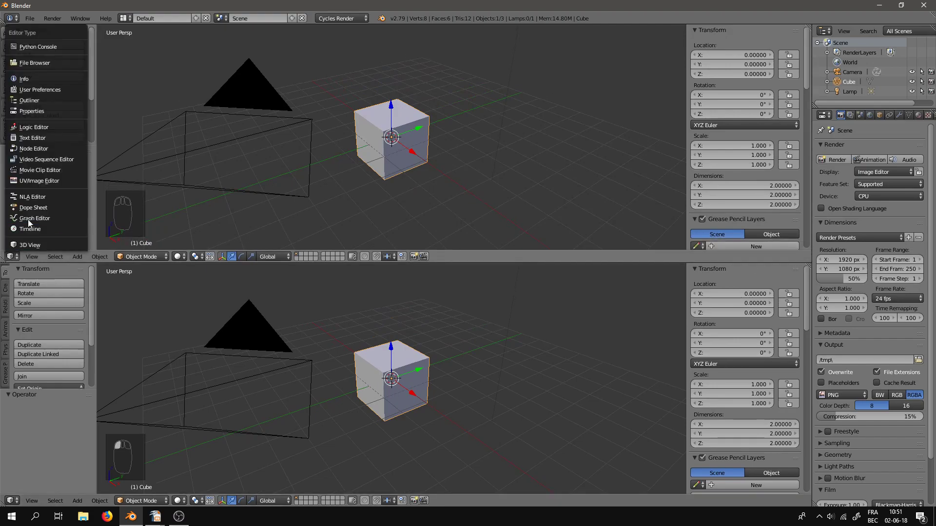
left_click(33, 149)
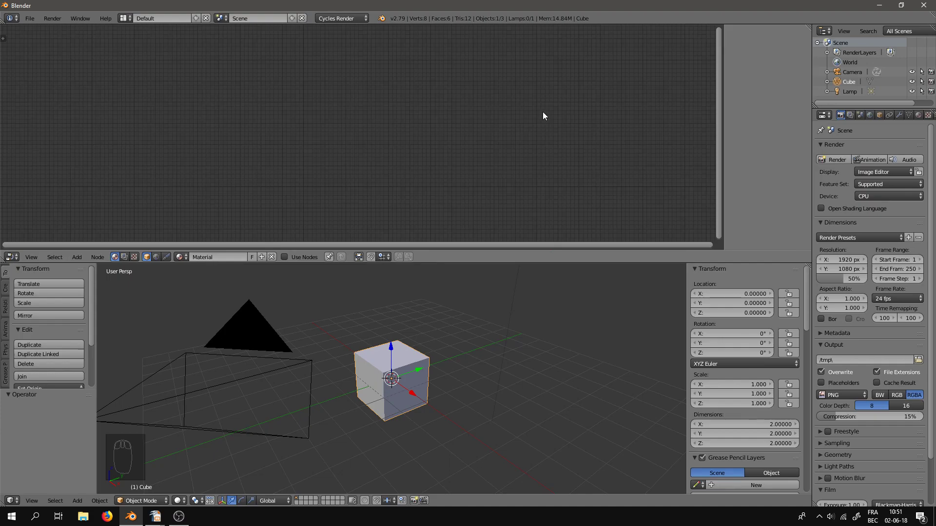
Hide the Node Editor's sidebar and widen the Properties and Outliner column
key("n")
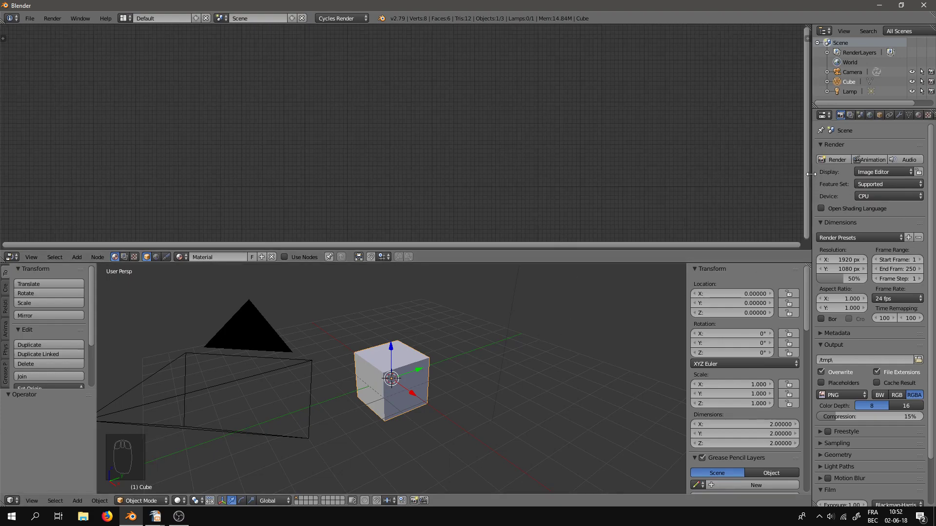
left_click_drag(812, 182, 783, 183)
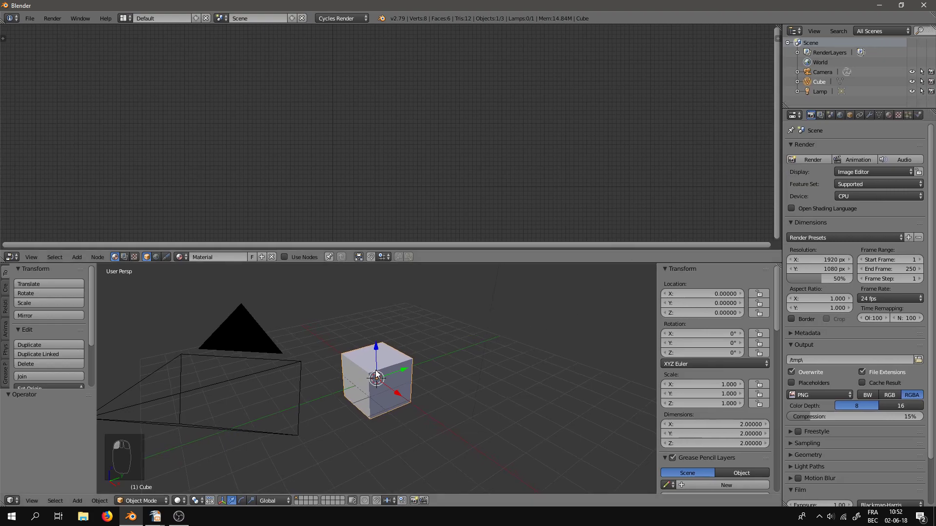
Enable nodes on the cube's material and move the Material Output and Diffuse BSDF nodes slightly closer together
left_click(888, 115)
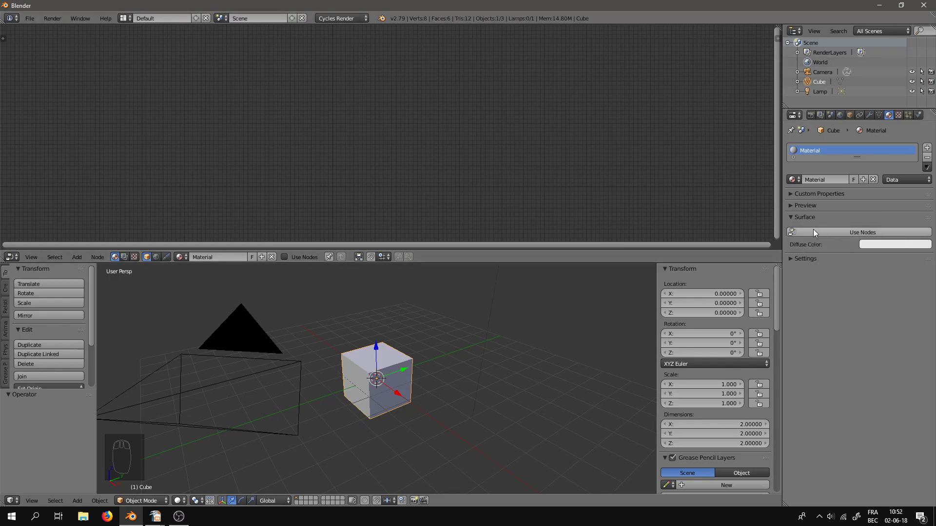
left_click(838, 233)
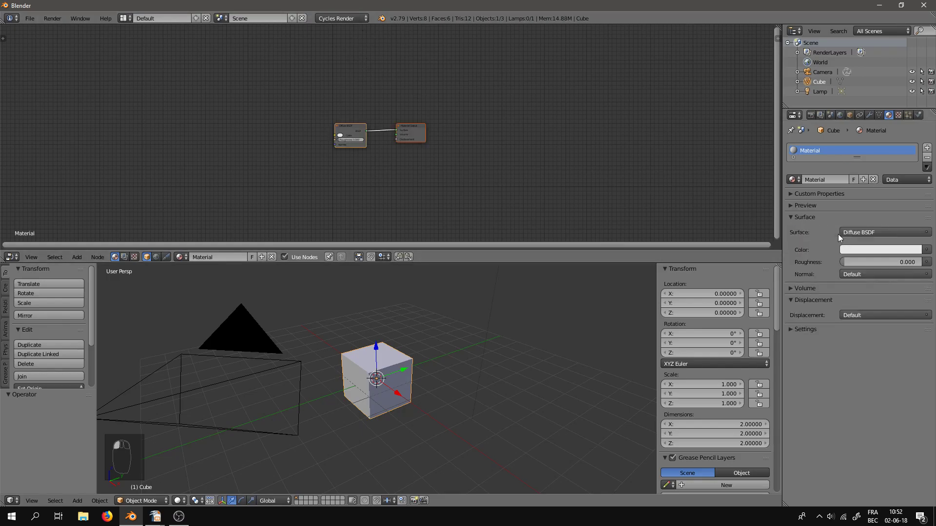
scroll(429, 183, "up", 4)
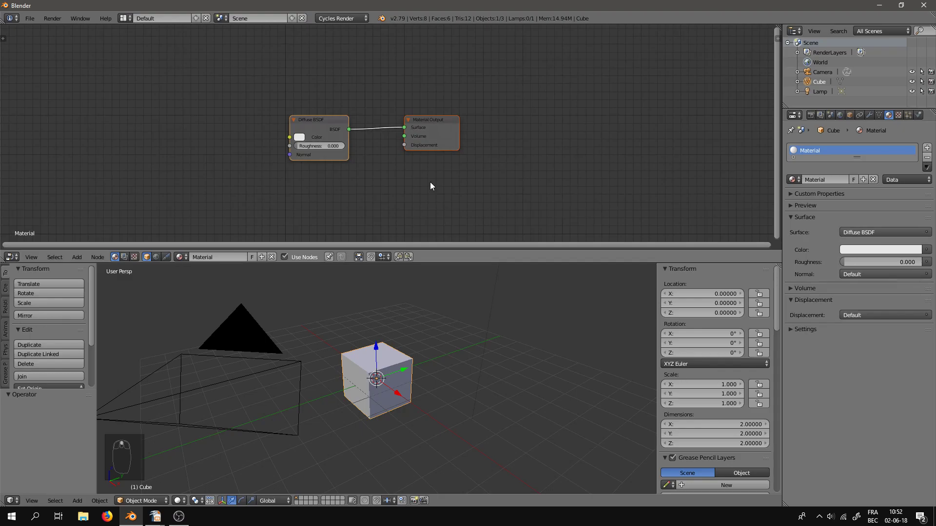
scroll(417, 180, "up", 2)
middle_click_drag(371, 165, 473, 187)
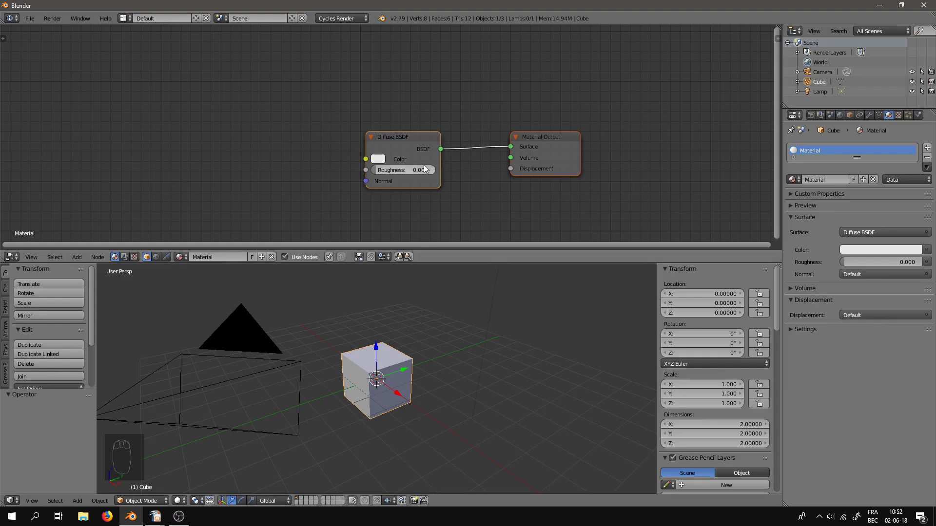
left_click_drag(539, 139, 531, 150)
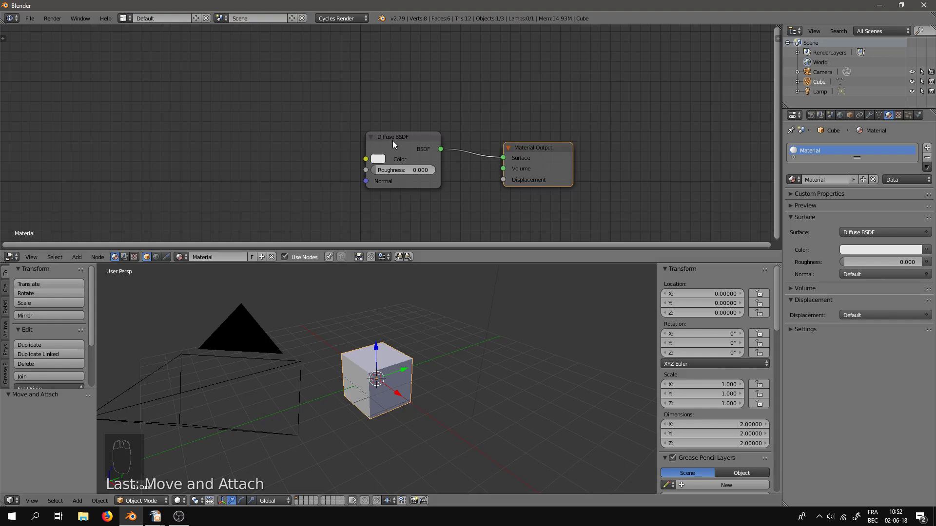
left_click_drag(392, 144, 398, 139)
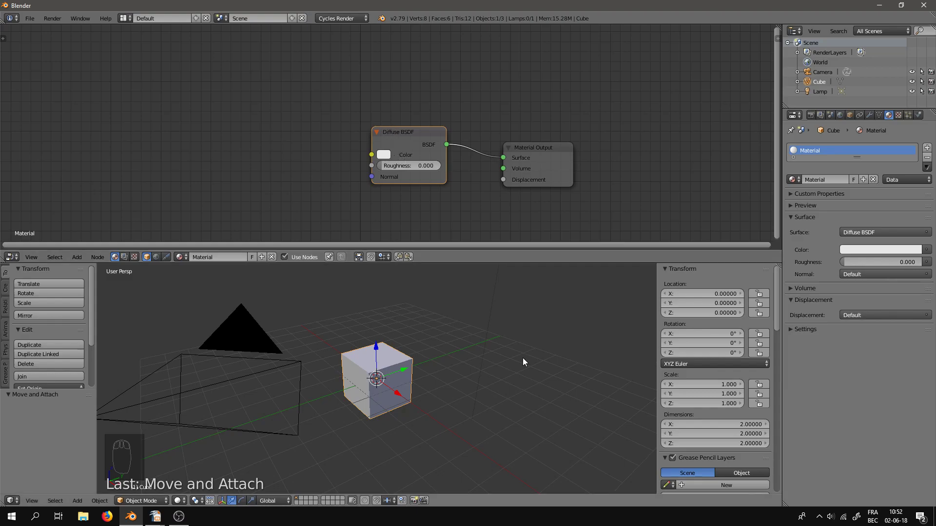
Preview the cube's lighting in rendered viewport shading, and return to solid shading
key("shift+z")
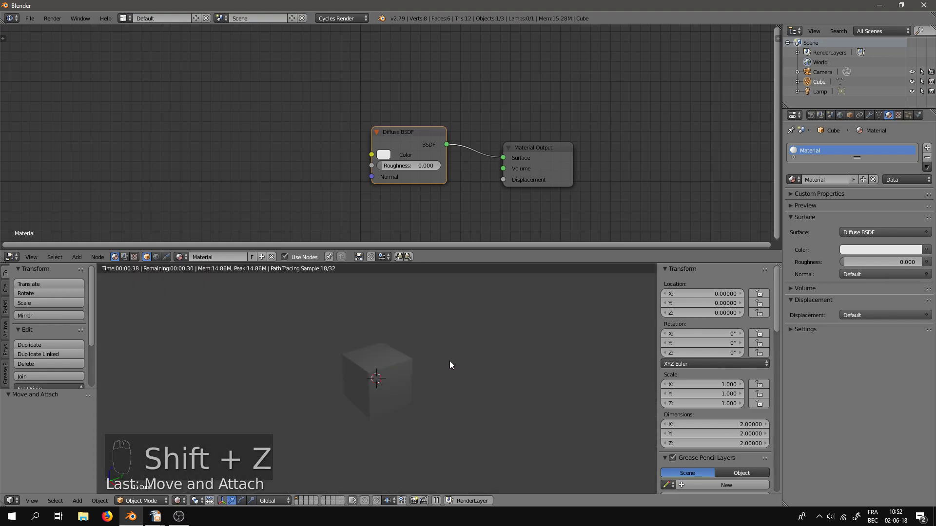
scroll(394, 359, "up", 4)
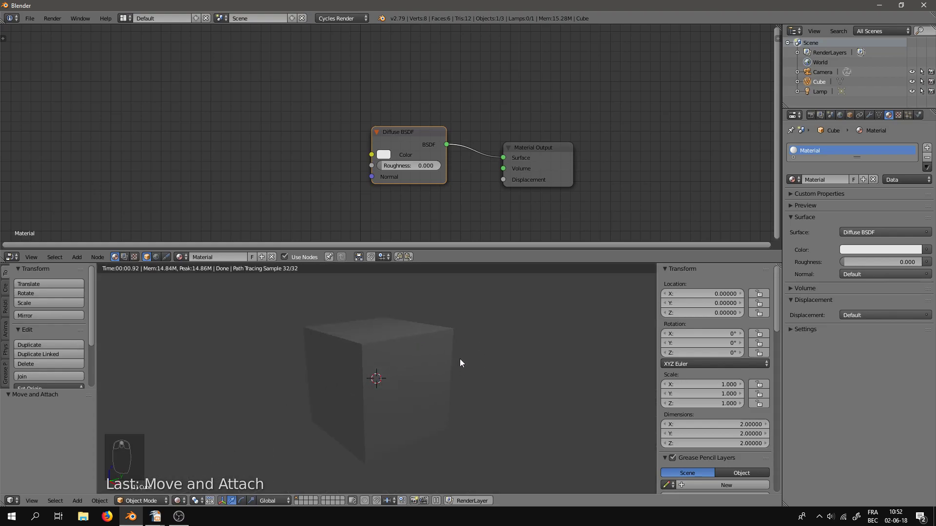
scroll(476, 370, "down", 4)
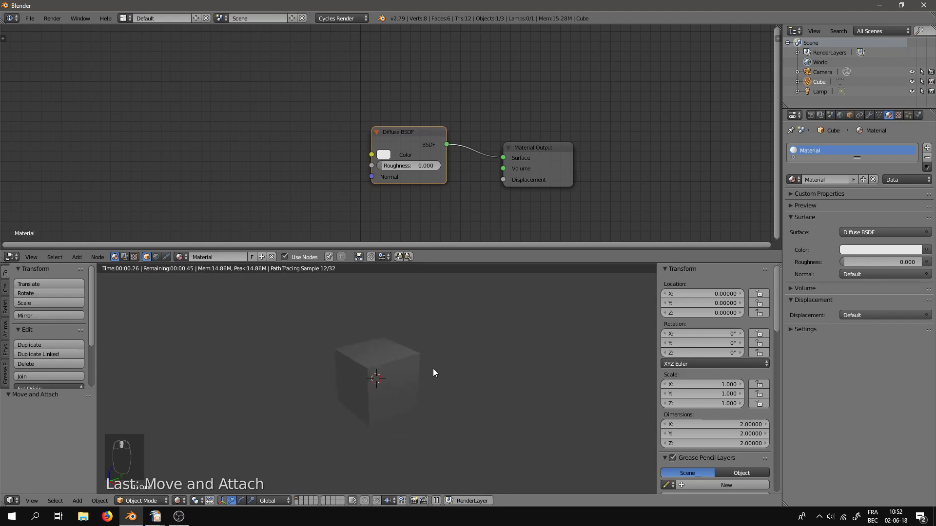
key("shift+z")
Change the scene lamp's type to Sun and enable nodes for it
scroll(432, 369, "down", 3)
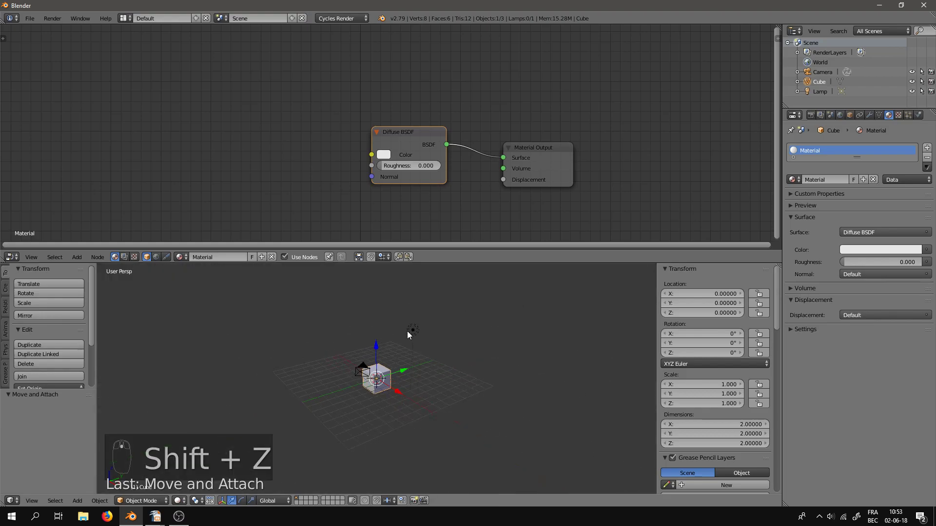
right_click(412, 331)
middle_click_drag(412, 331, 472, 378)
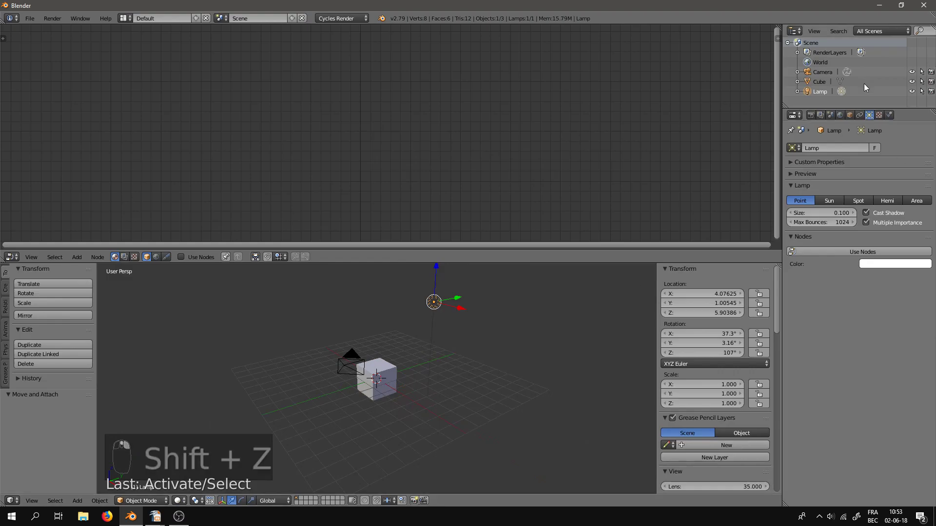
left_click(829, 200)
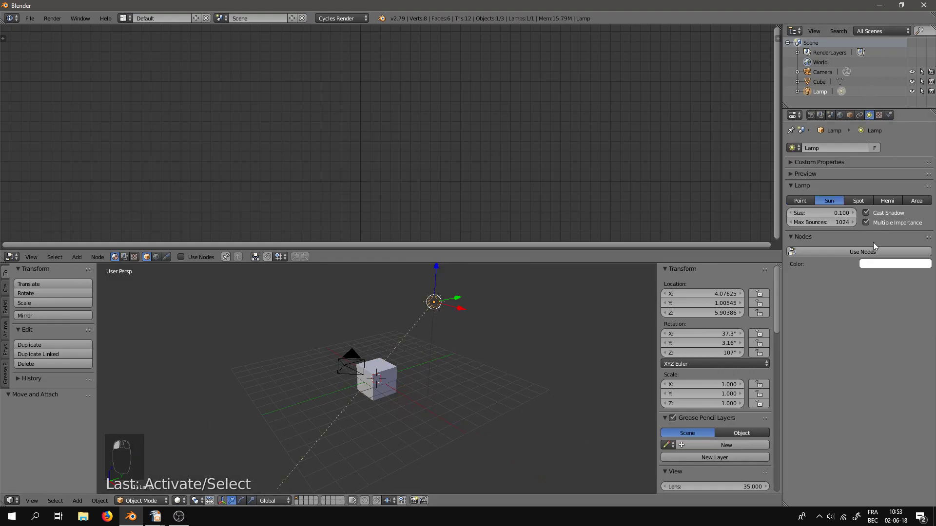
left_click(846, 252)
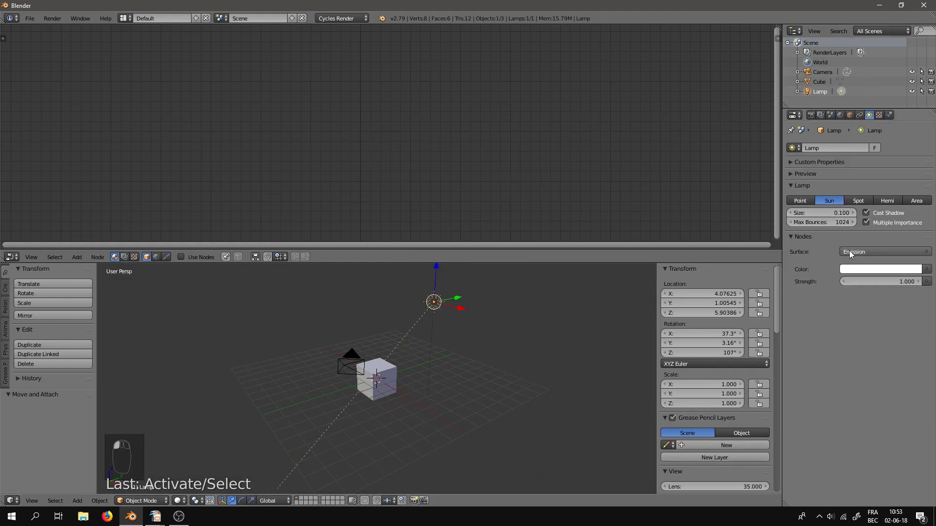
scroll(490, 128, "down", 3)
middle_click_drag(491, 87, 471, 156)
scroll(458, 160, "up", 3)
scroll(463, 151, "up", 3)
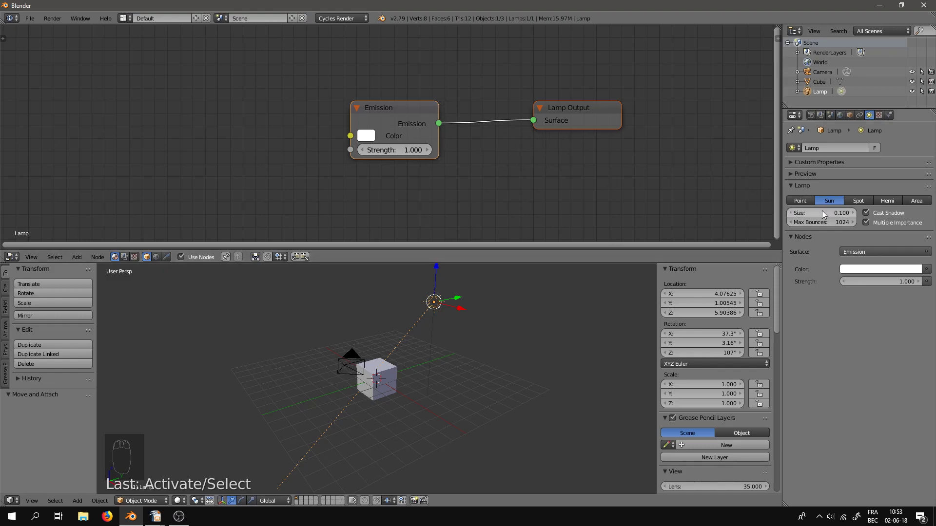
Set the sun lamp's emission strength to 3
left_click(901, 281)
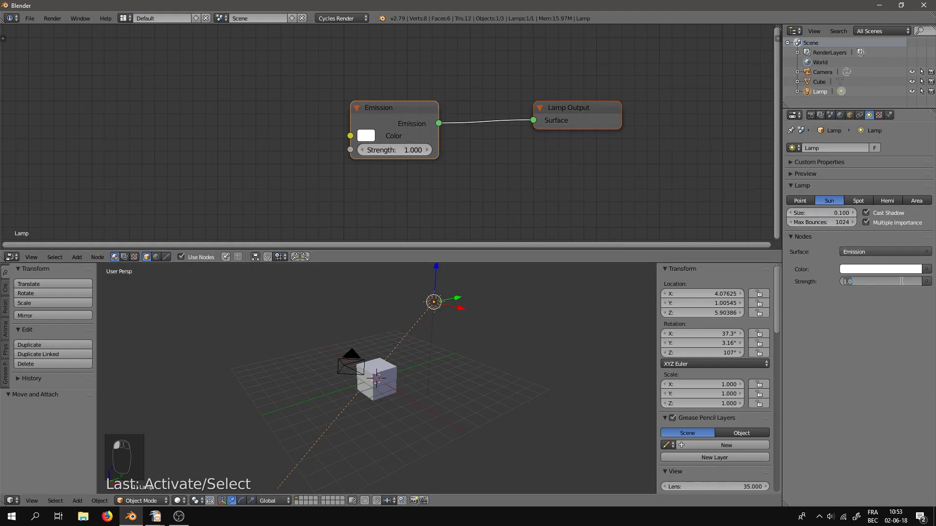
type("3")
key("Return")
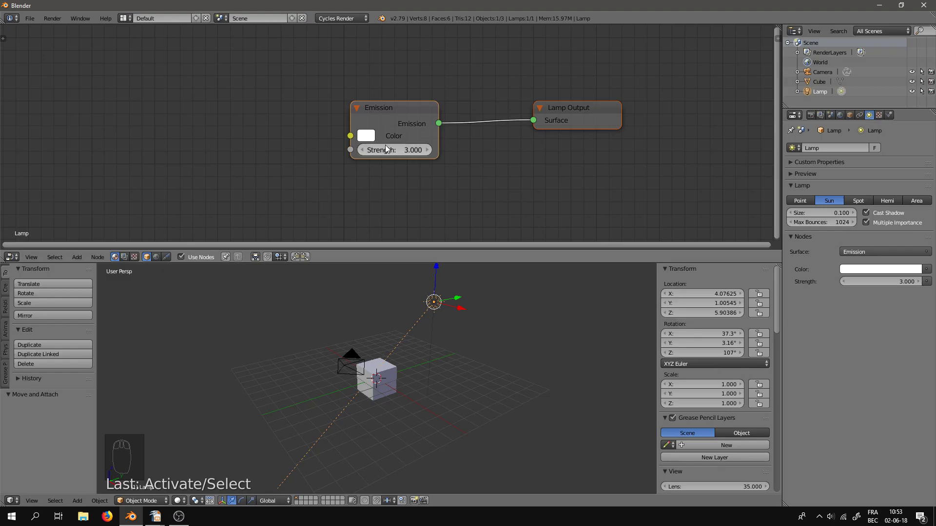
Select the cube and show it up close in rendered viewport shading
middle_click_drag(465, 326, 475, 417)
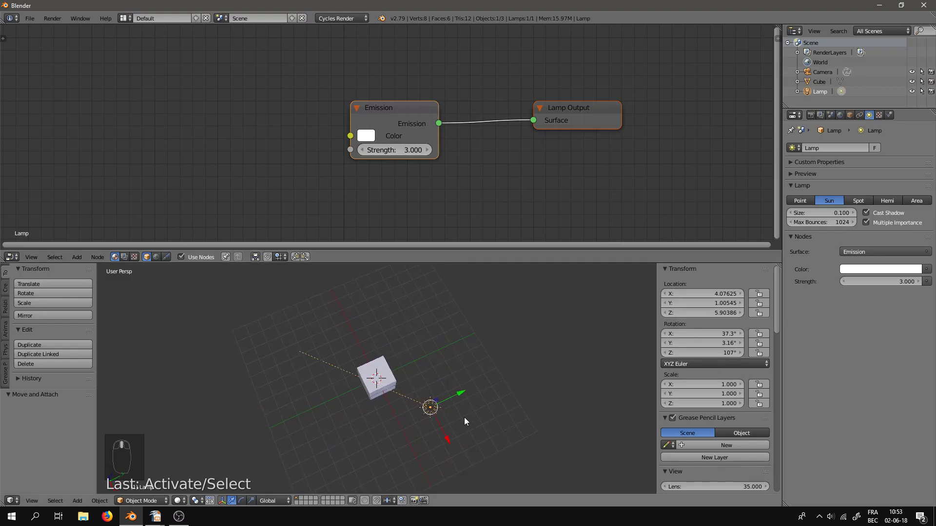
middle_click_drag(326, 365, 416, 358)
right_click(373, 366)
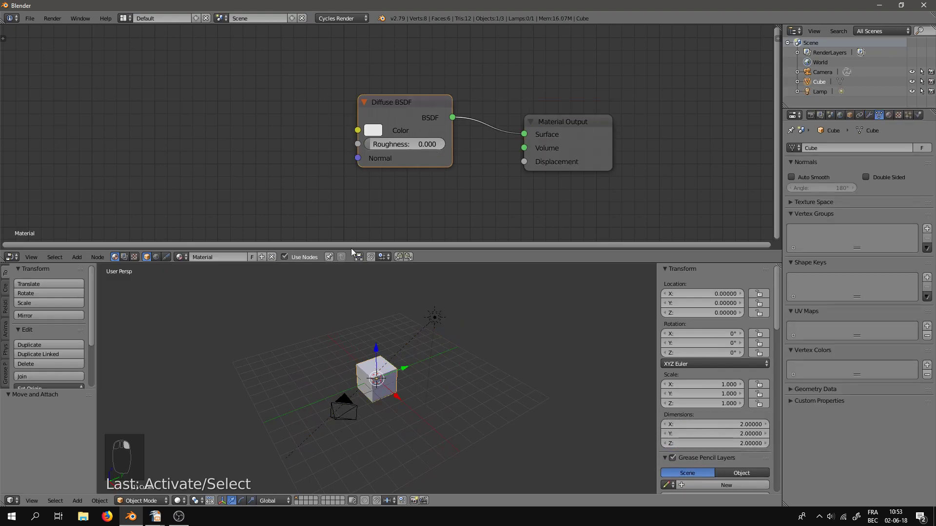
key("shift+z")
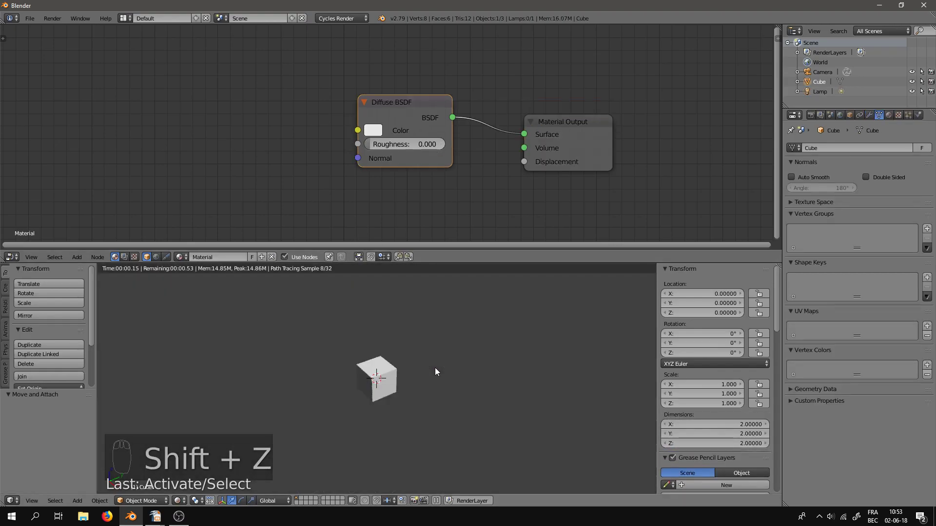
scroll(424, 370, "up", 5)
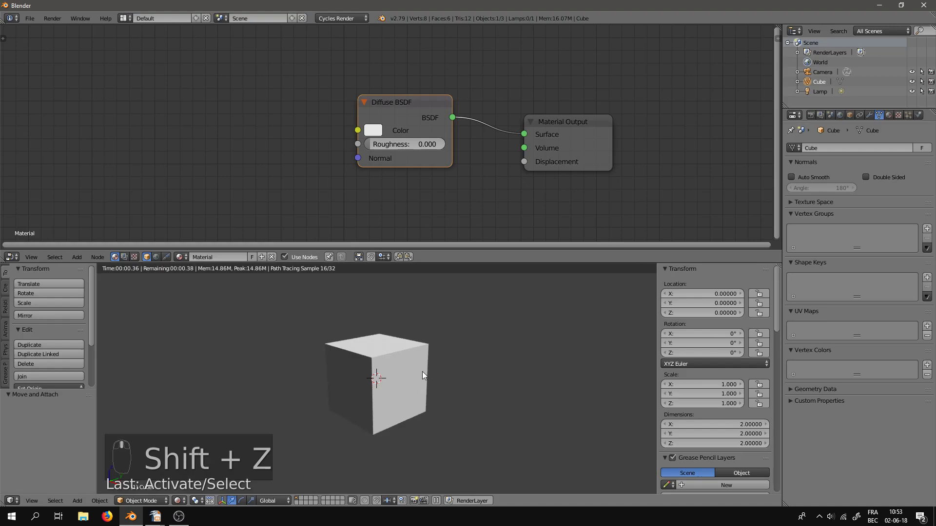
middle_click_drag(425, 366, 446, 366)
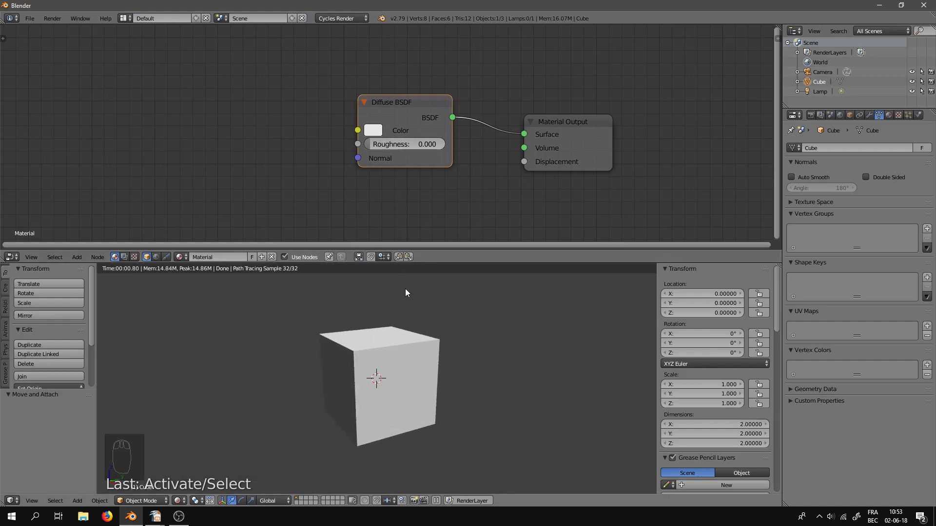
Change the Diffuse BSDF node's color to bright green
left_click(372, 130)
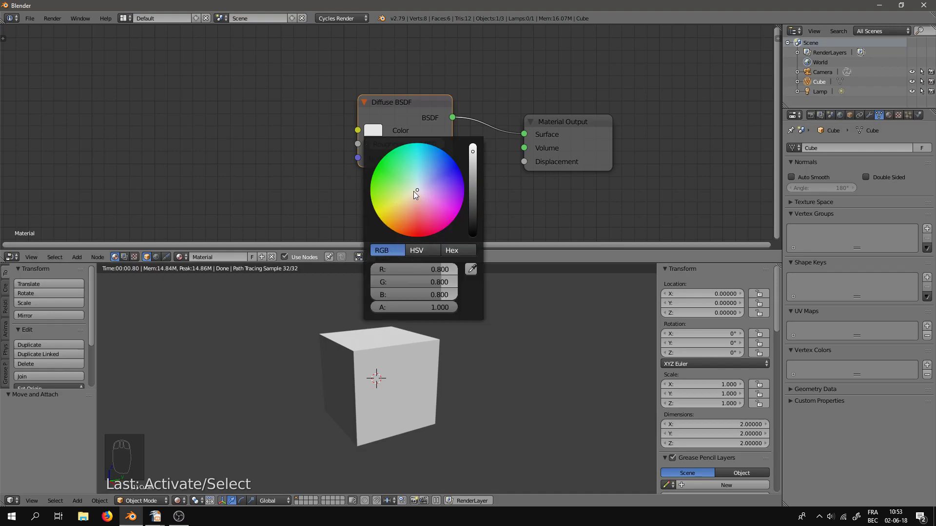
left_click_drag(415, 194, 372, 174)
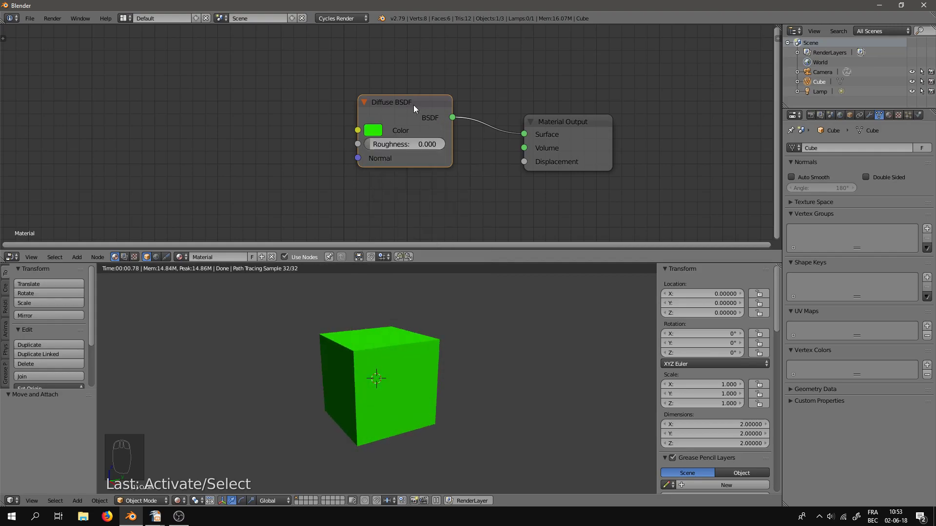
middle_click_drag(420, 351, 423, 350)
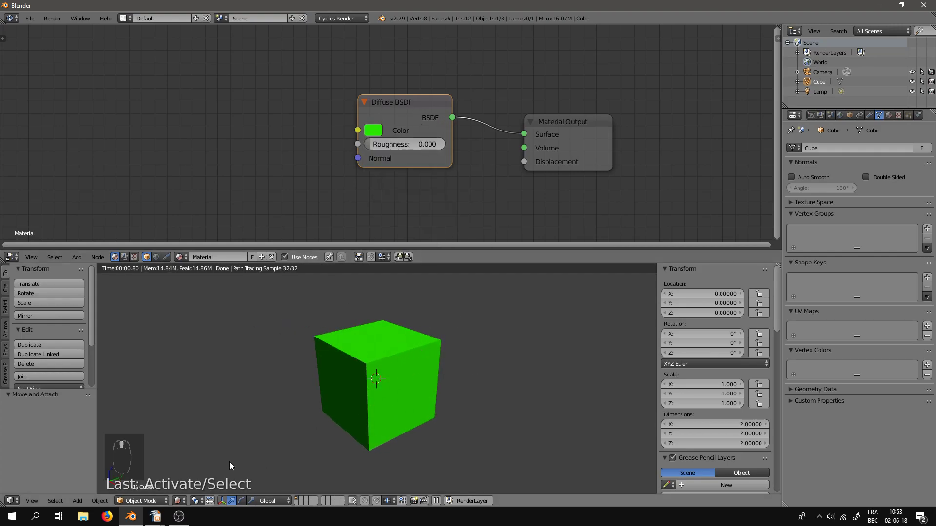
Compare the green cube in solid and rendered viewport shading, ending in solid shading
key("shift+z")
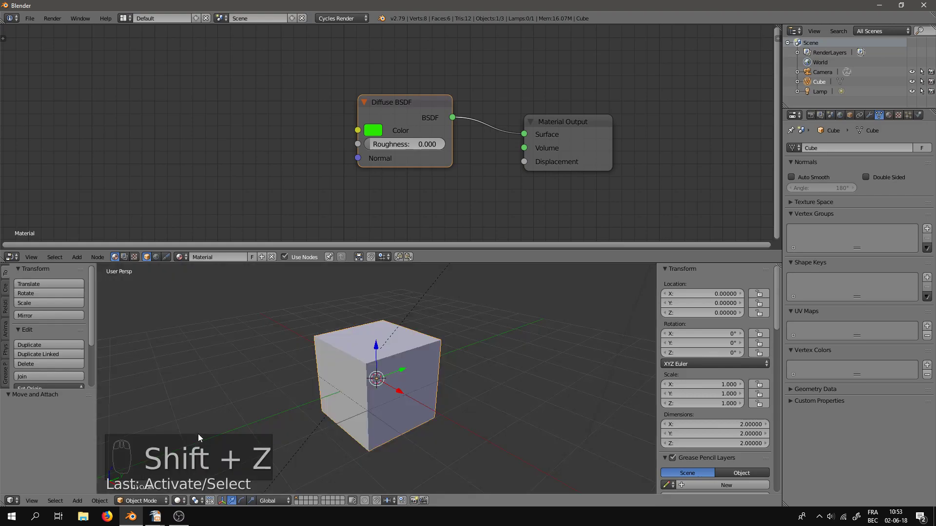
key("shift+z")
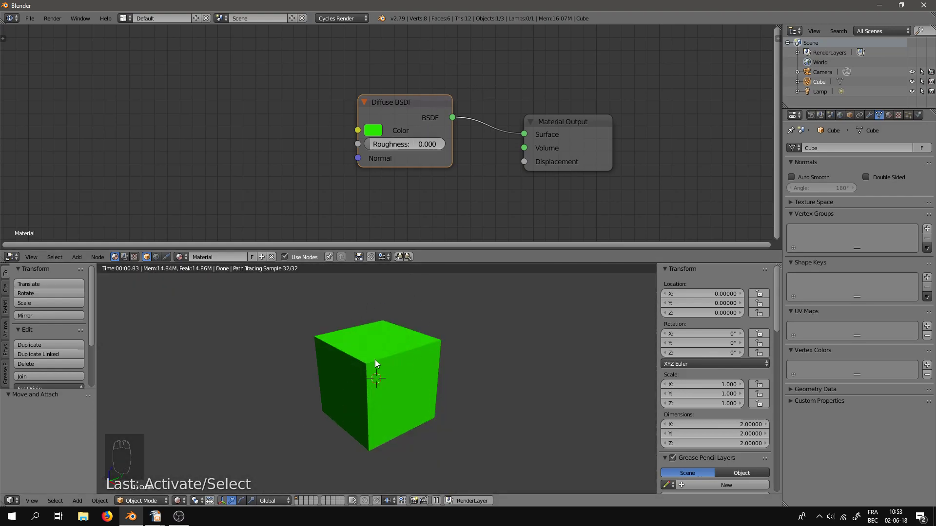
middle_click_drag(443, 373, 420, 372)
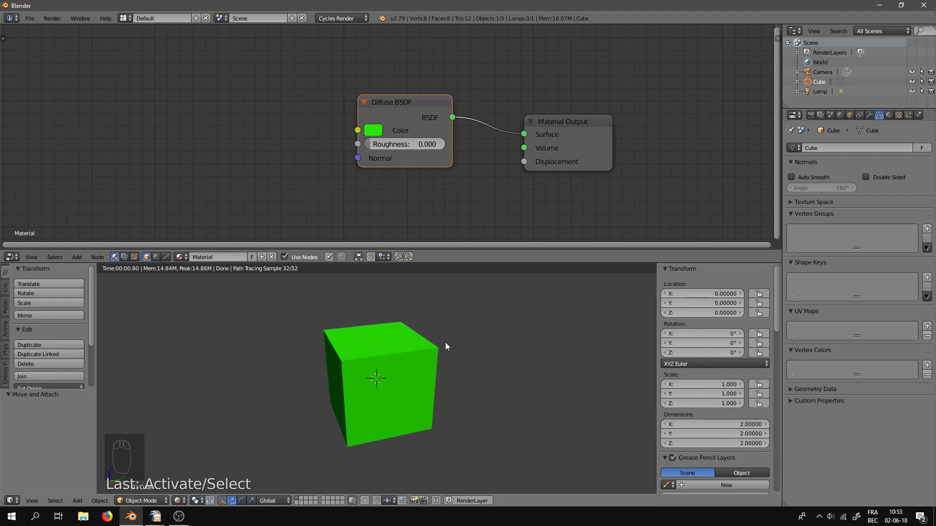
key("shift+z")
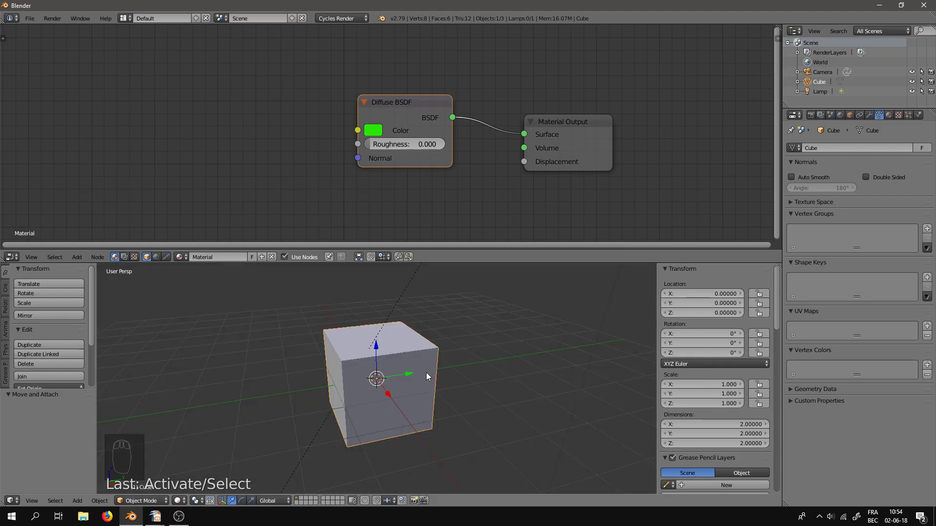
Add a UV sphere beside the cube and set its Y location to 3
key("shift+a")
mouse_move(429, 357)
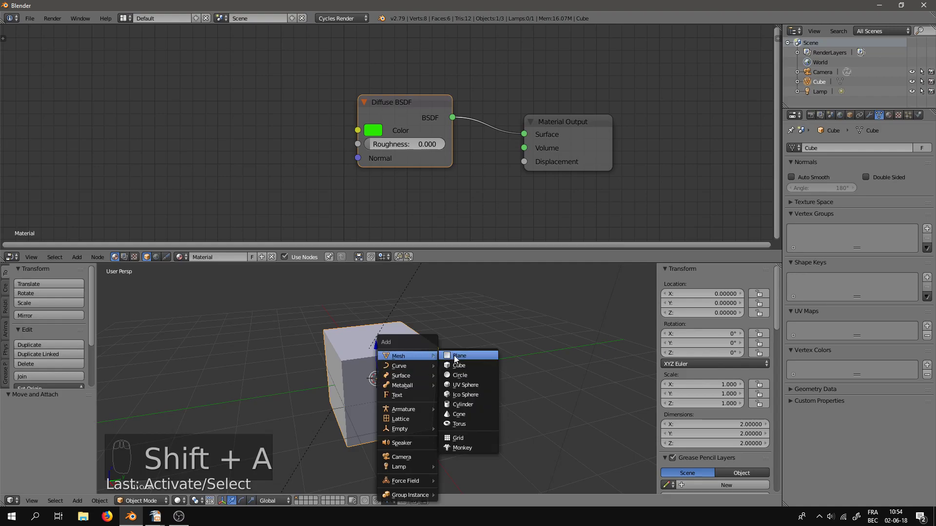
left_click(460, 382)
left_click_drag(408, 372, 500, 368)
left_click(725, 302)
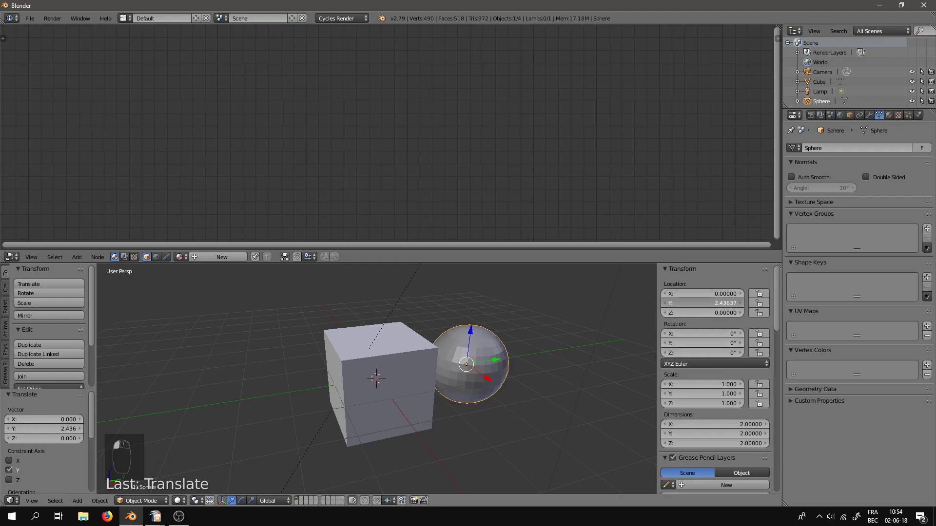
type("3")
key("Return")
middle_click_drag(439, 278, 447, 326)
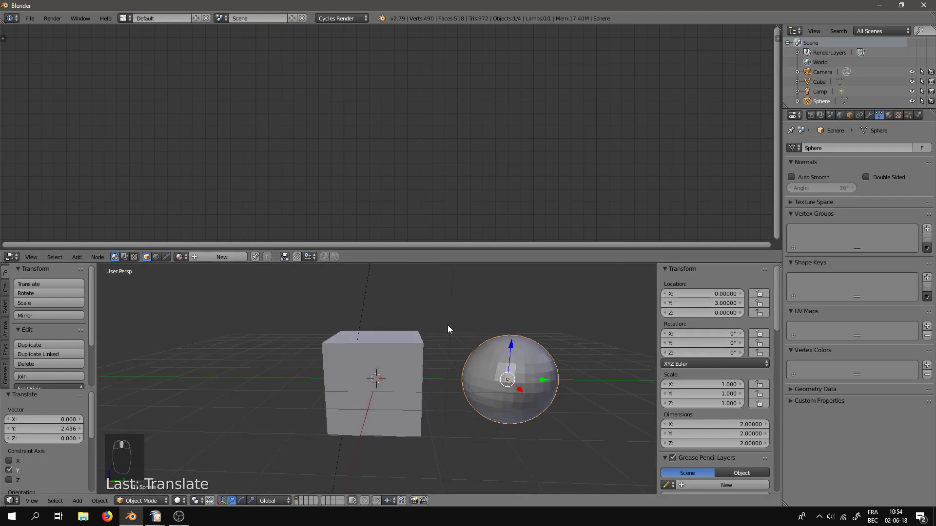
Add a cone on the opposite side of the cube from the sphere and set its Y location to -3
key("shift+a")
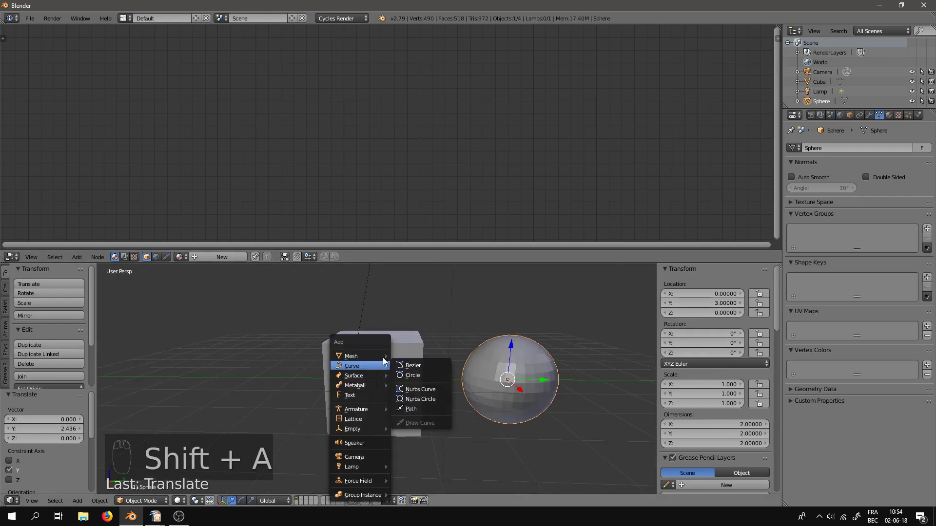
mouse_move(376, 355)
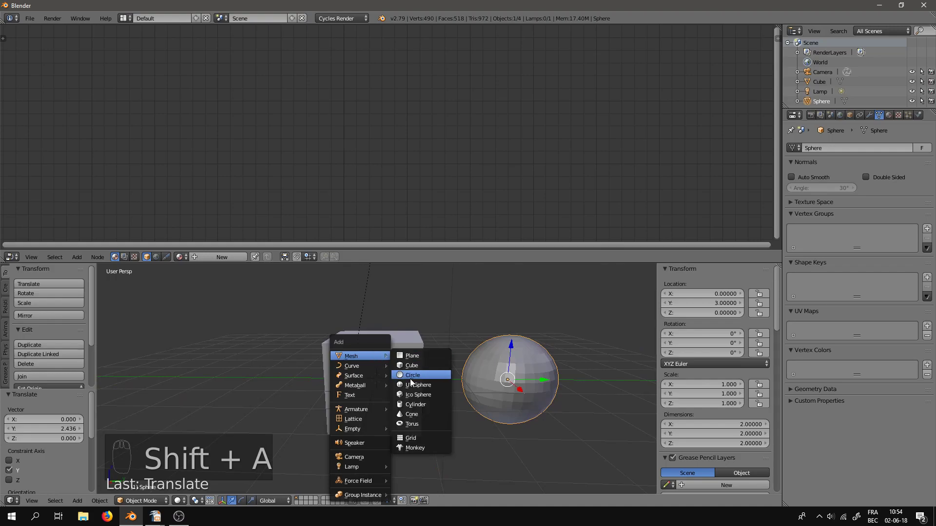
left_click(414, 413)
key("g")
key("y")
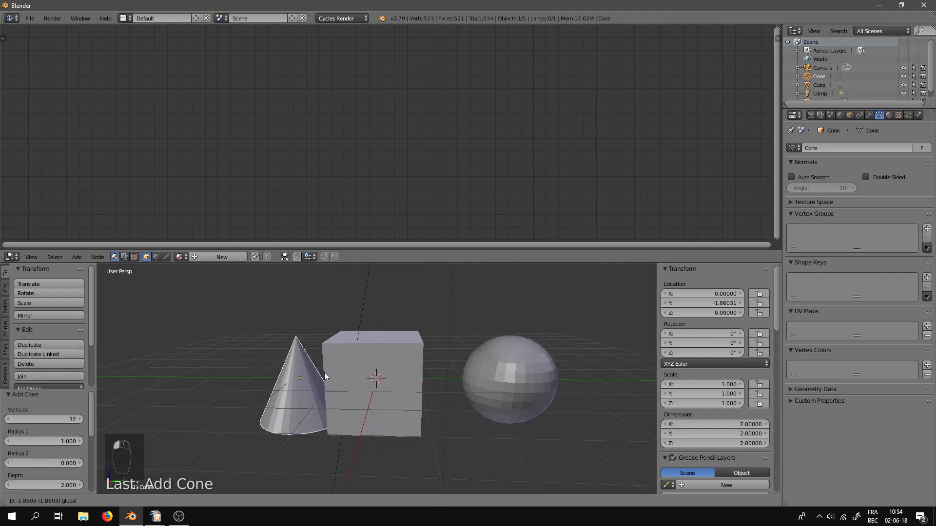
left_click_drag(301, 370, 300, 370)
left_click(715, 302)
type("--3")
key("Return")
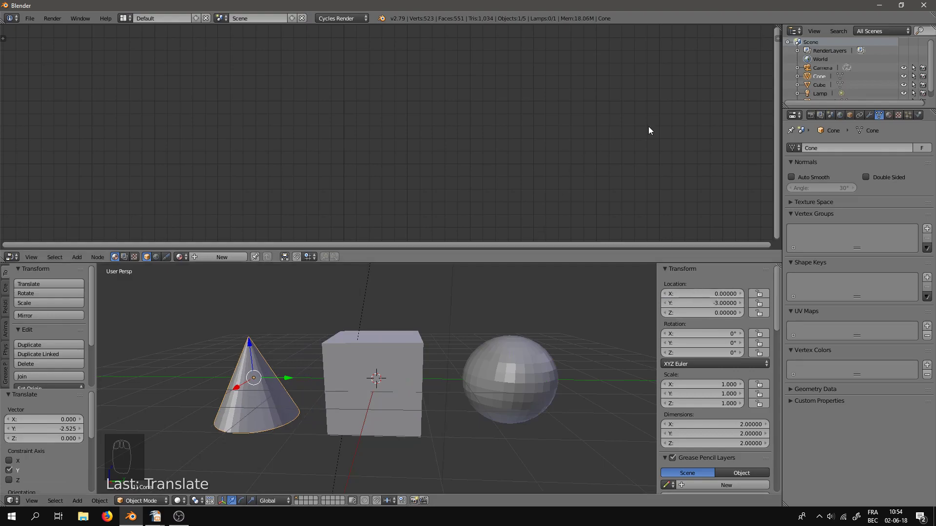
Rename the cube's green material to mat-vert
right_click(393, 360)
mouse_move(395, 355)
middle_mouse_down()
mouse_move(411, 360)
mouse_move(396, 344)
middle_mouse_up()
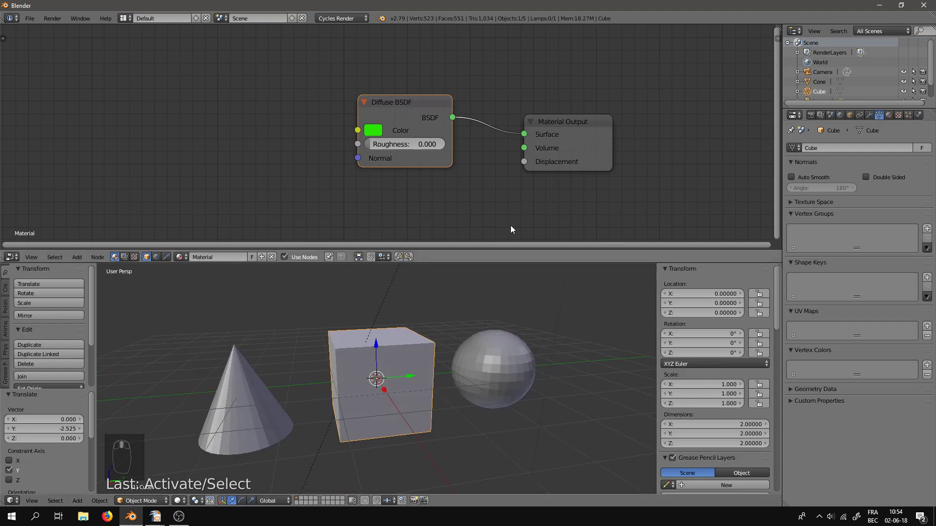
left_click(889, 115)
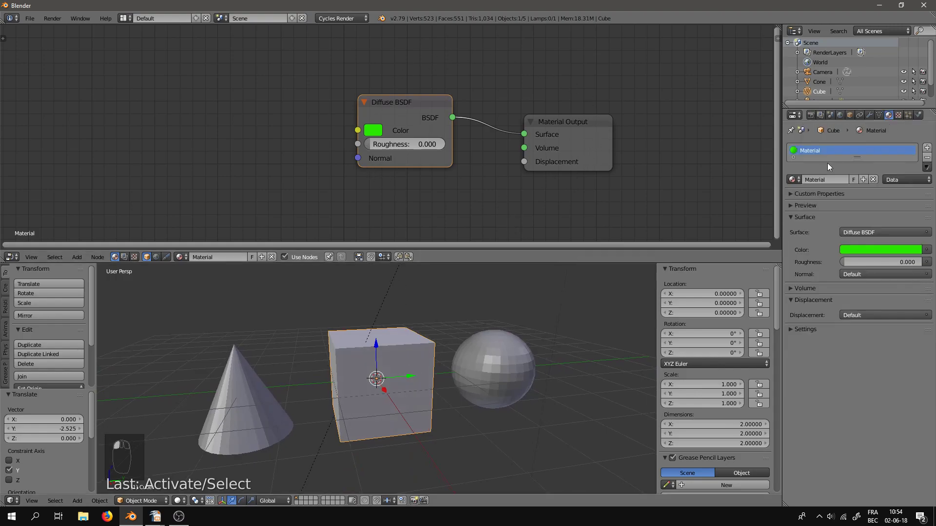
type("mat-vert")
key("Return")
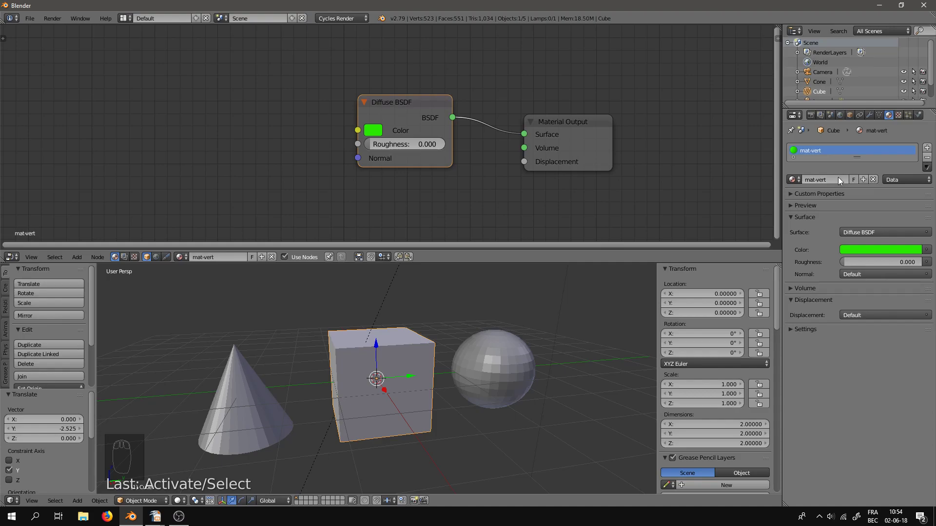
Apply smooth shading to the cone and the sphere
right_click(492, 349)
right_click(249, 396)
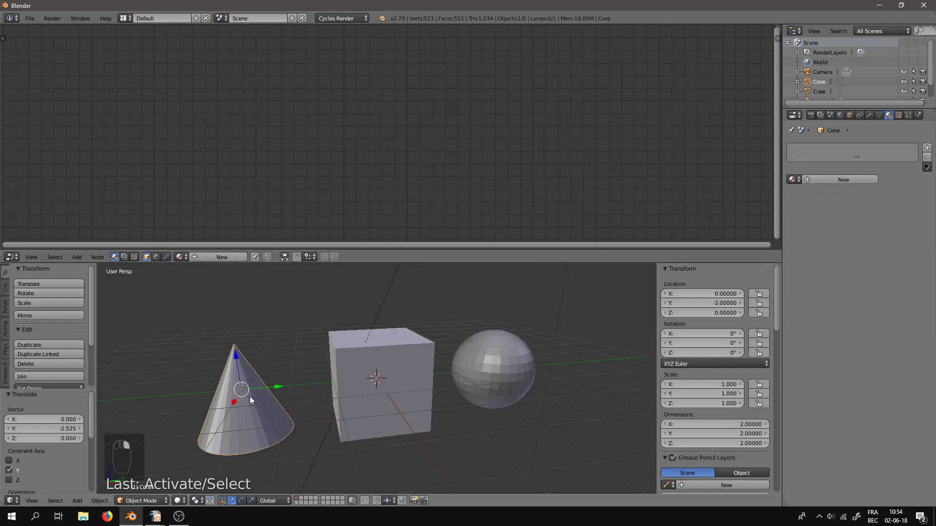
scroll(49, 361, "down", 4)
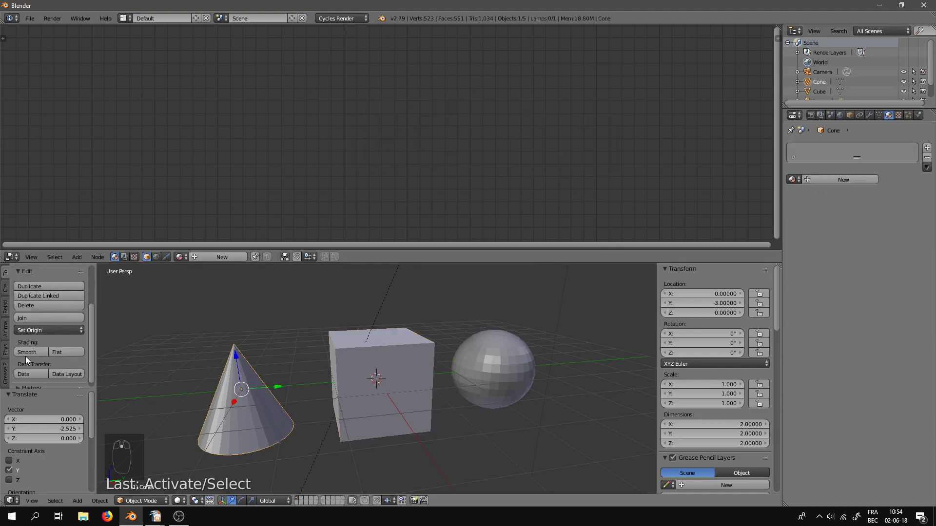
left_click(25, 352)
right_click(492, 366)
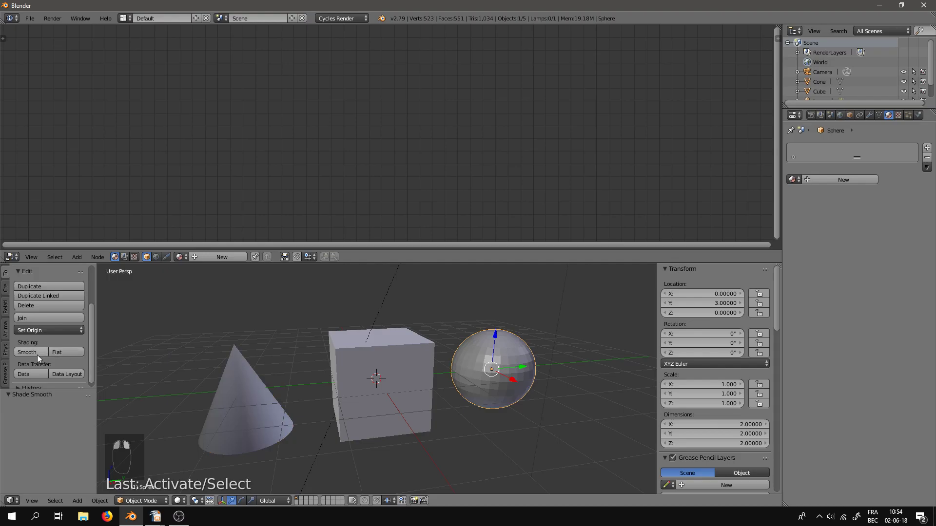
left_click(36, 352)
Create a new material for the sphere and move its Diffuse BSDF node up, closer to the Material Output node
right_click(252, 404)
right_click(510, 359)
right_click(272, 401)
right_click(497, 359)
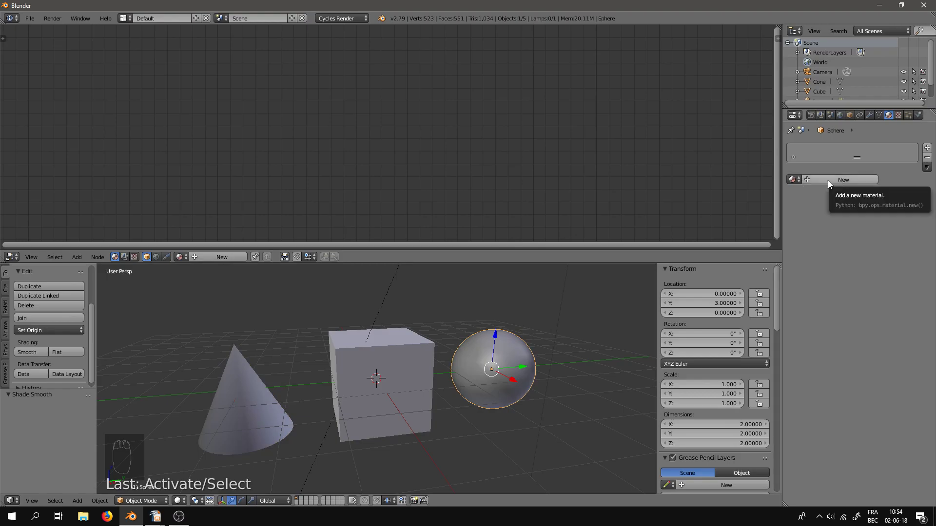
left_click(791, 180)
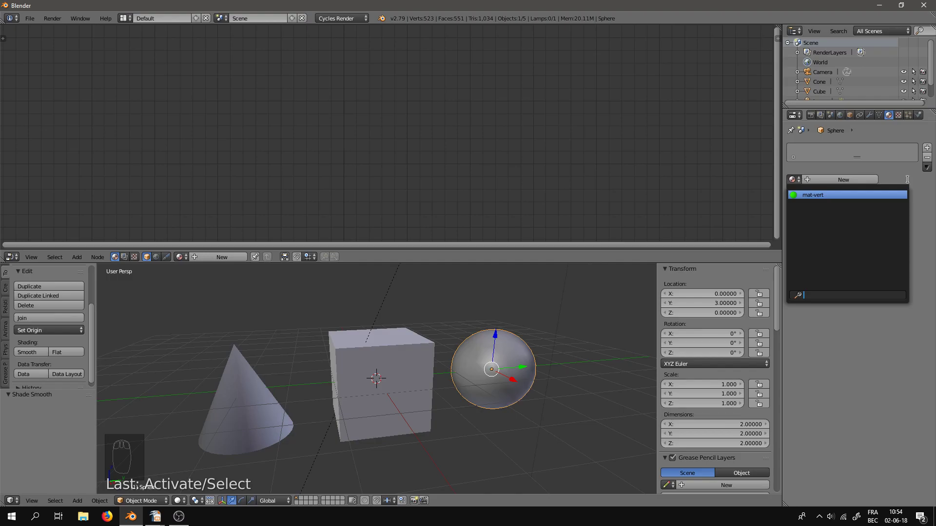
left_click(838, 179)
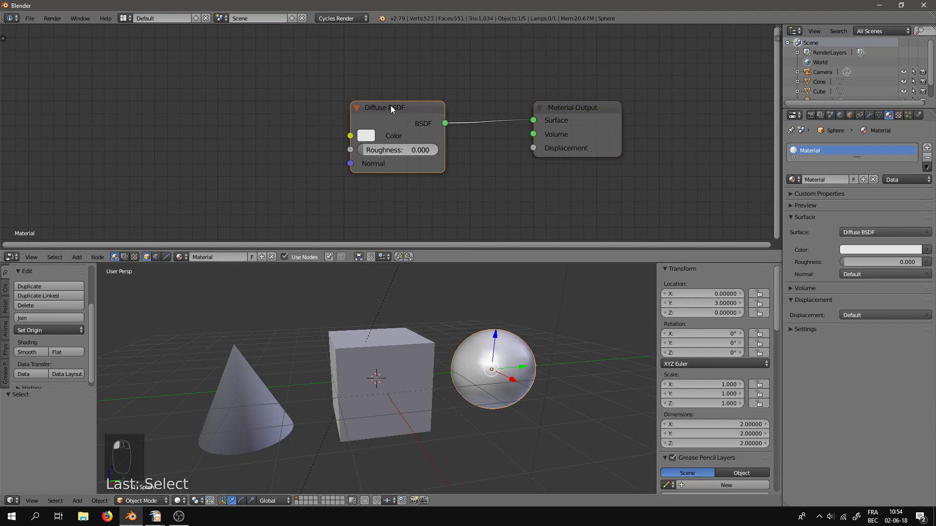
left_click_drag(389, 106, 414, 89)
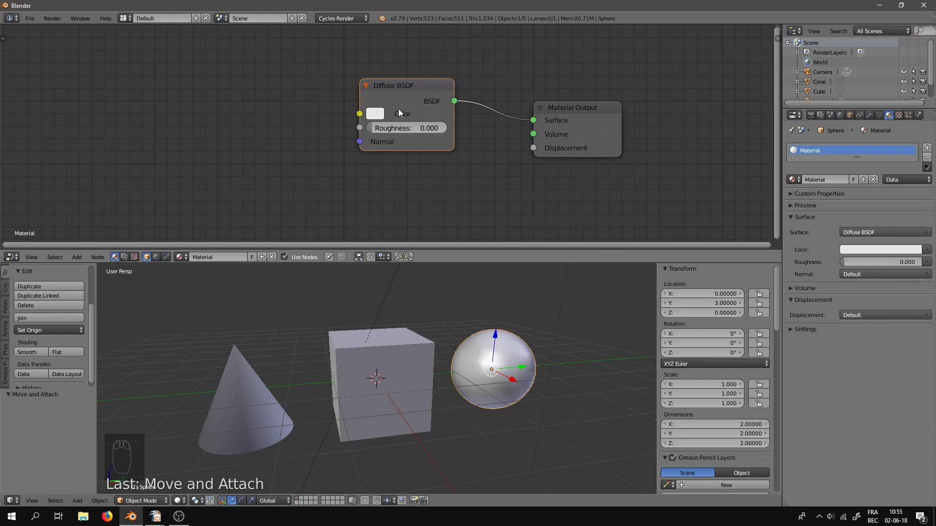
left_click_drag(414, 89, 430, 83)
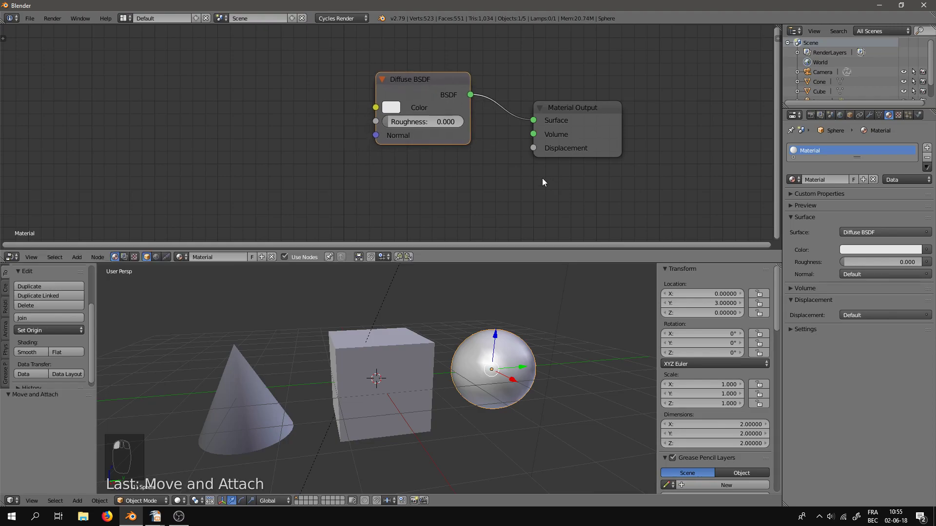
Set the sphere's diffuse color to pure blue, RGB 0, 0, 1, and show the scene in rendered viewport shading
left_click(393, 110)
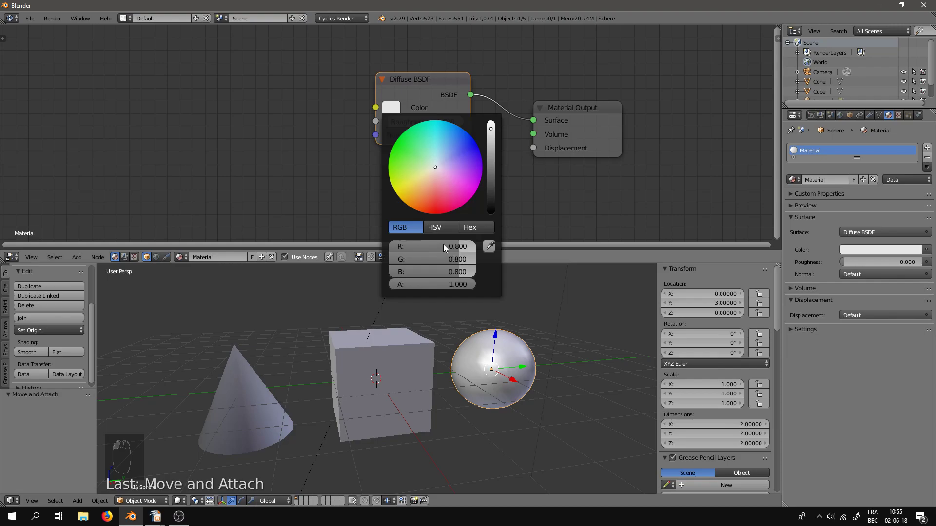
left_click_drag(443, 244, 443, 271)
type("0")
key("Return")
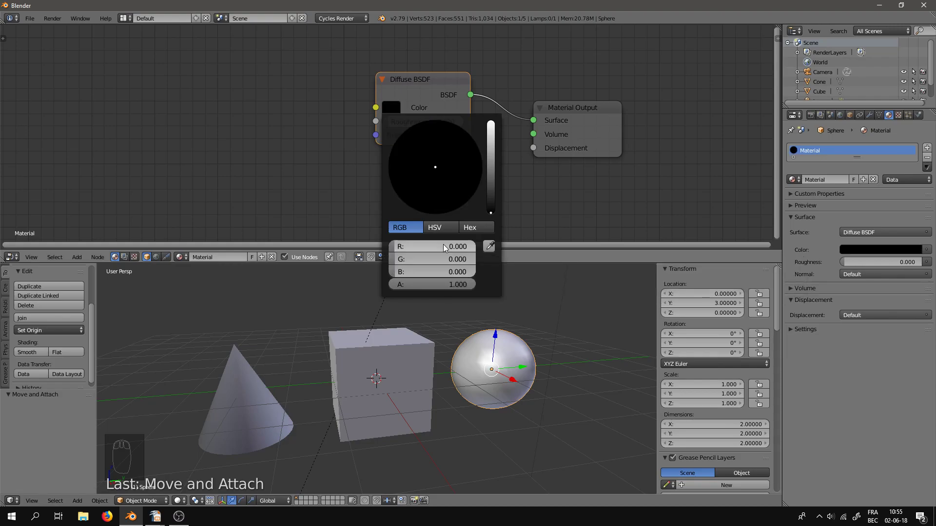
left_click(451, 271)
type("1")
key("Return")
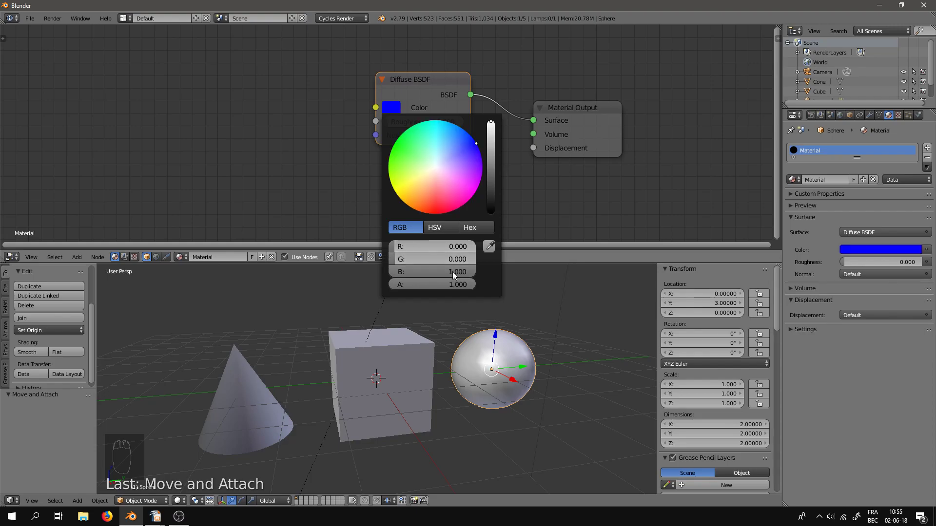
left_click(427, 87)
key("shift+z")
middle_click_drag(468, 376, 324, 373)
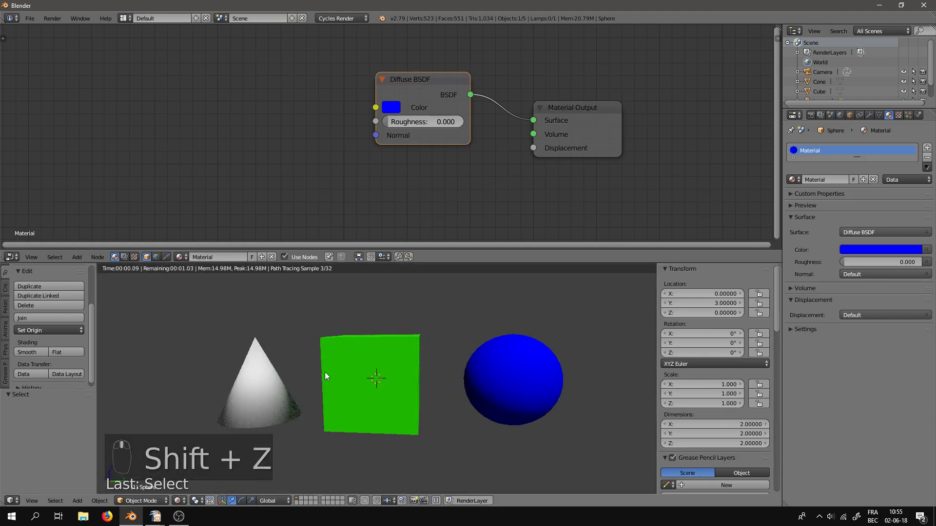
Create a new material for the cone with a pure red diffuse color, RGB 1, 0, 0, and move its Diffuse BSDF node up
right_click(255, 373)
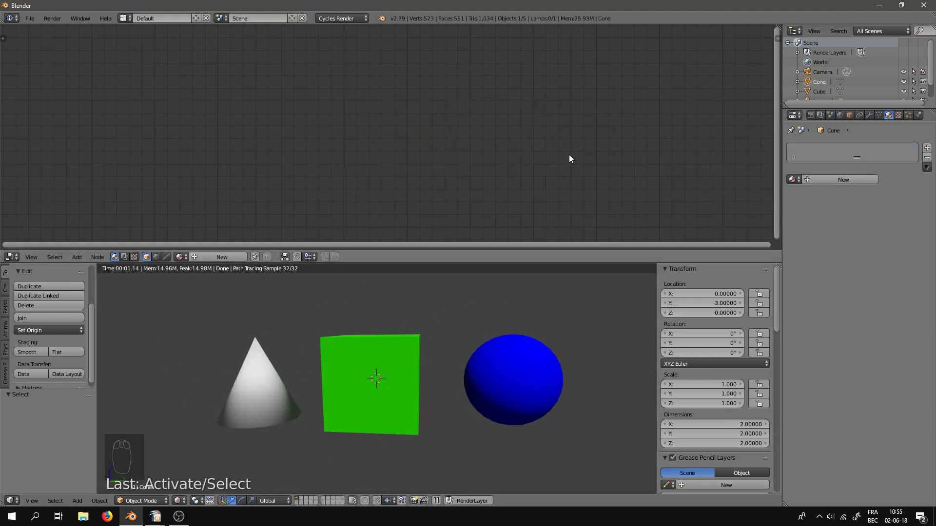
left_click(818, 179)
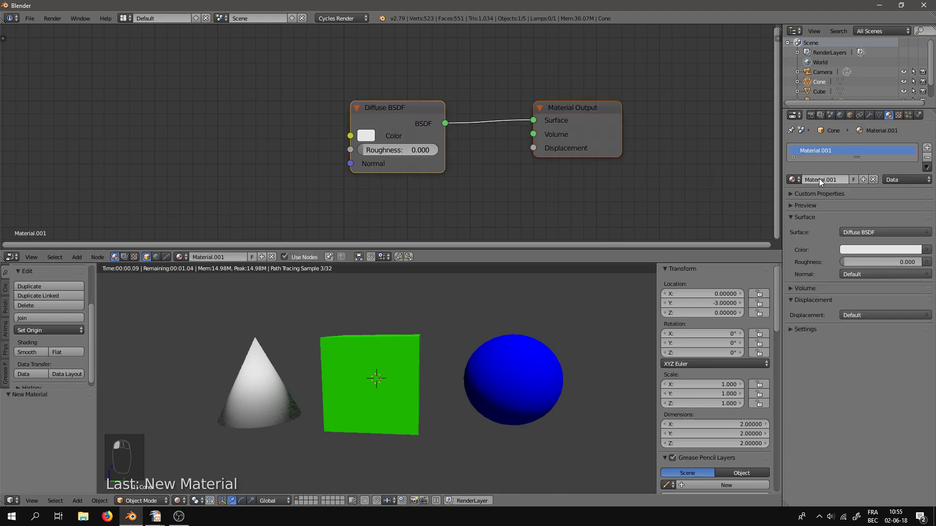
left_click(366, 135)
left_click_drag(423, 273, 421, 301)
type("0")
key("Return")
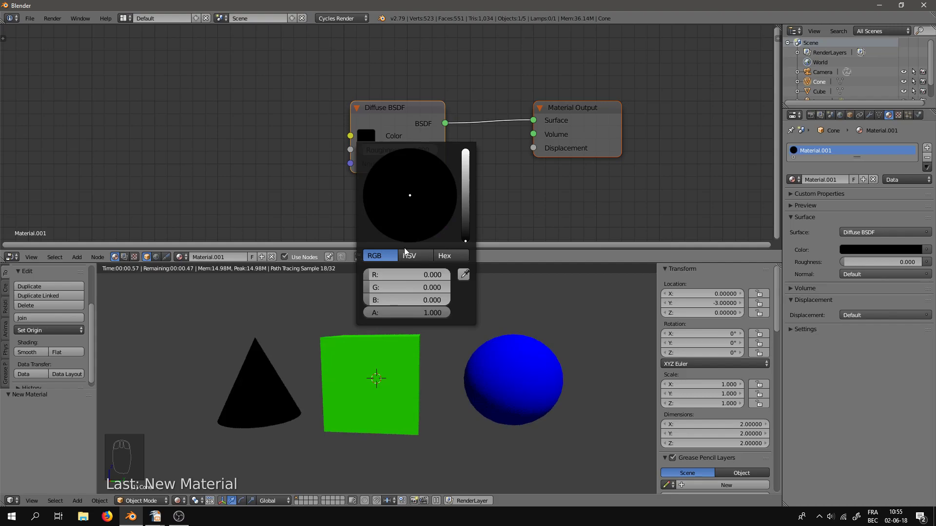
left_click(425, 274)
type("1")
key("Return")
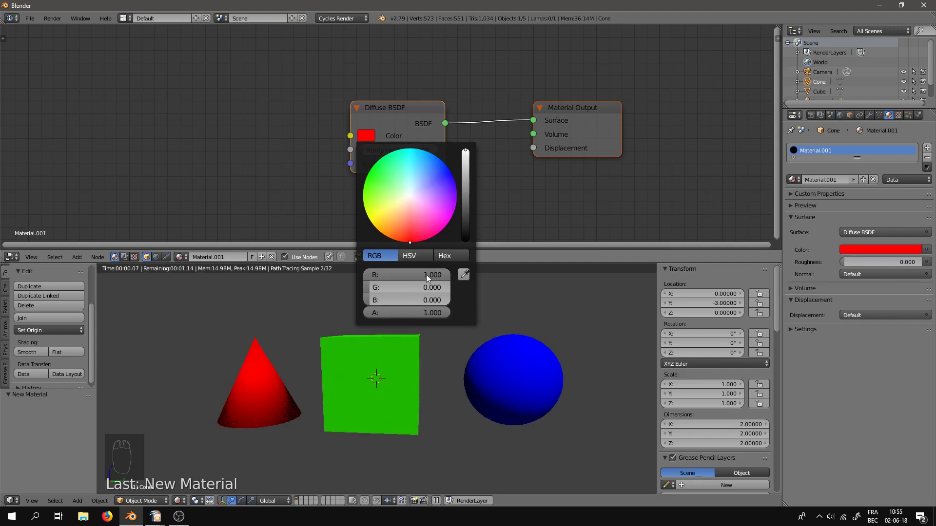
left_click_drag(411, 108, 406, 87)
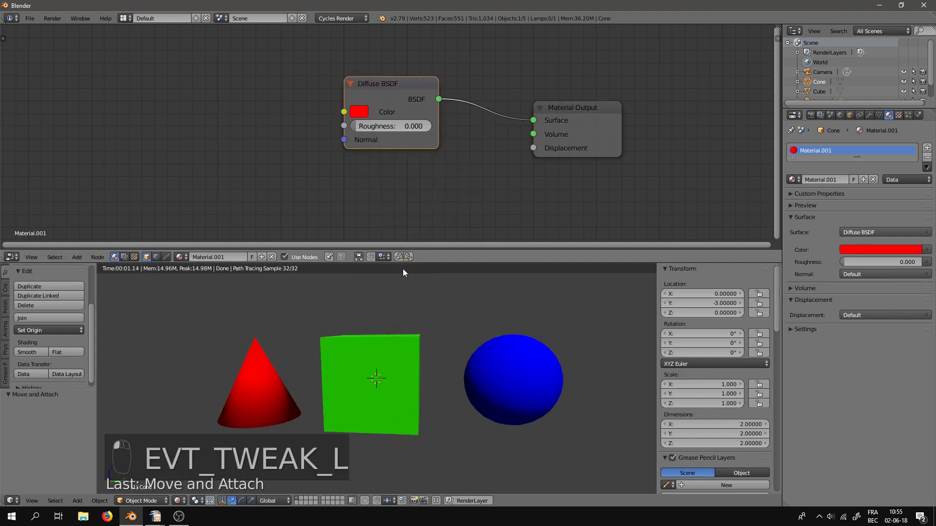
Rename the cone's red material to mat-rouge
left_click(381, 344)
left_click(514, 361)
middle_click_drag(299, 370, 468, 382)
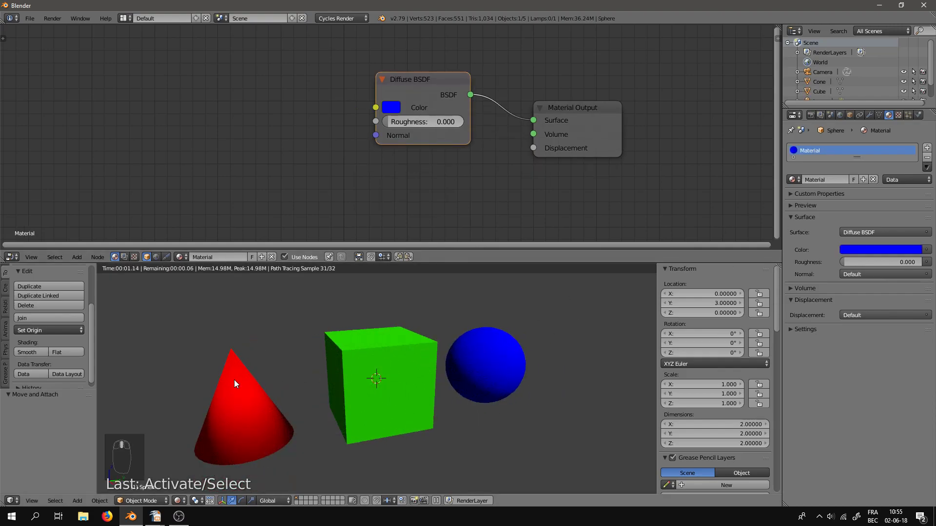
left_click(224, 387)
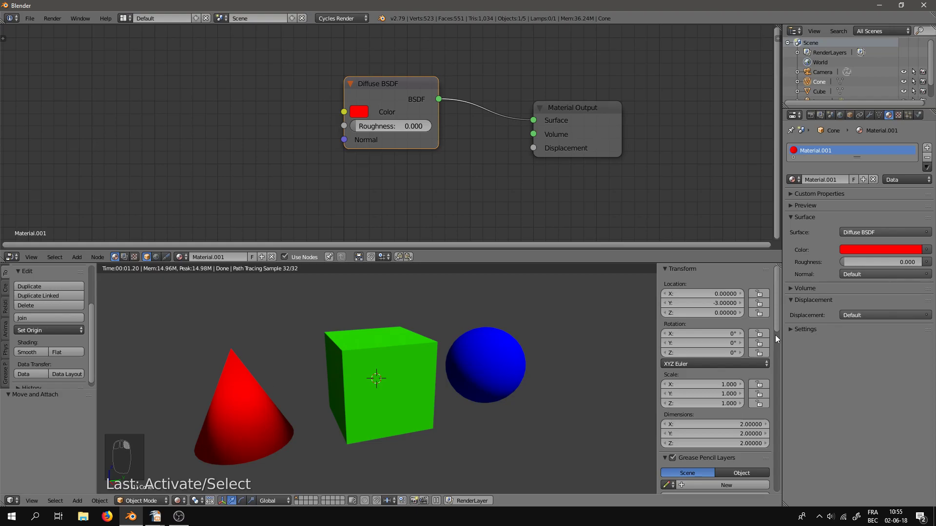
left_click(791, 181)
left_click(837, 179)
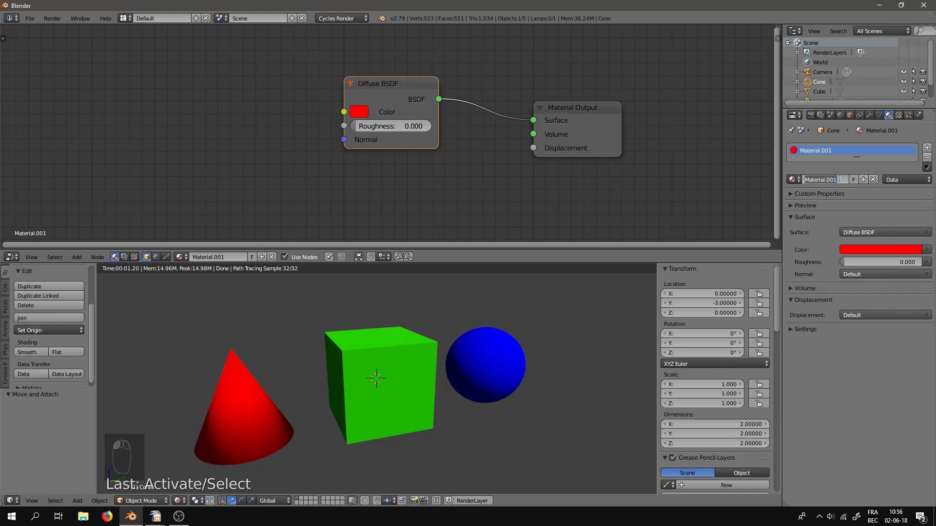
type("mat-rouge")
key("Return")
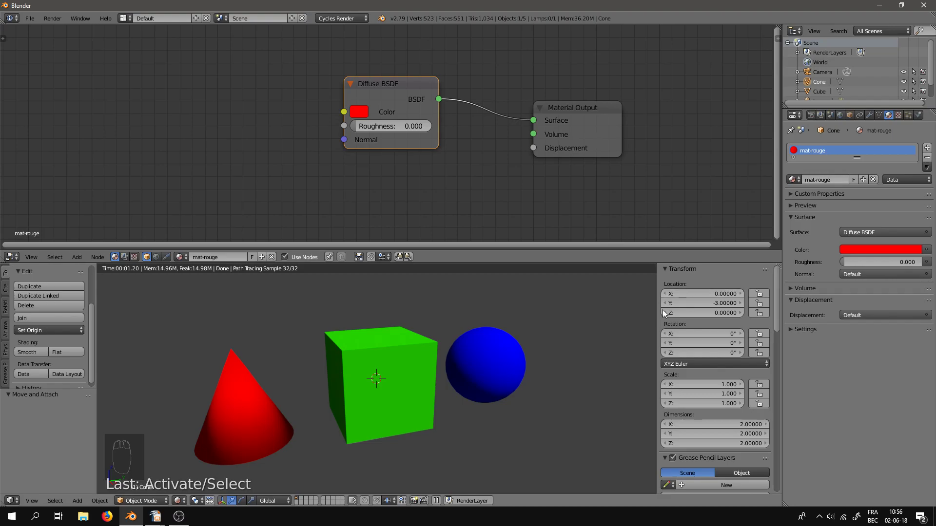
Rename the sphere's blue material to mat-bleu and select the cone again
right_click(408, 367)
right_click(505, 367)
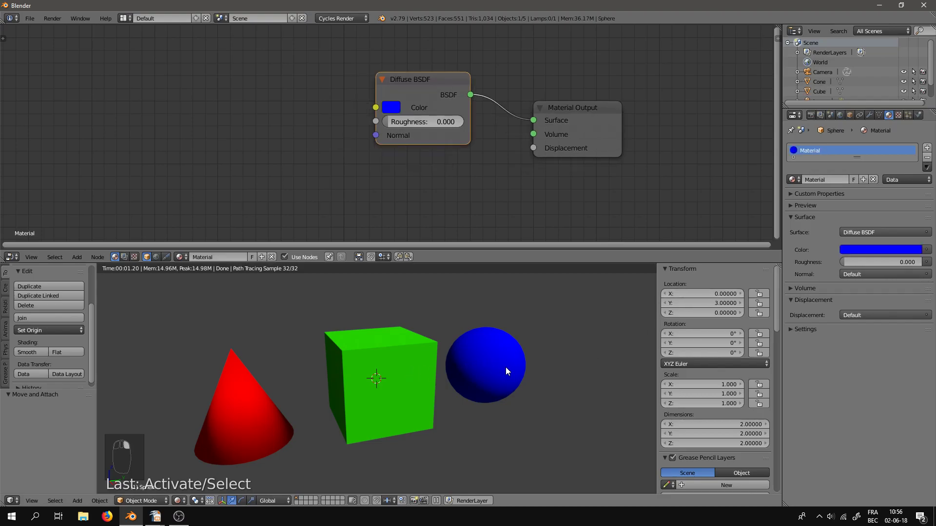
double_click(819, 178)
type("mat-bleu")
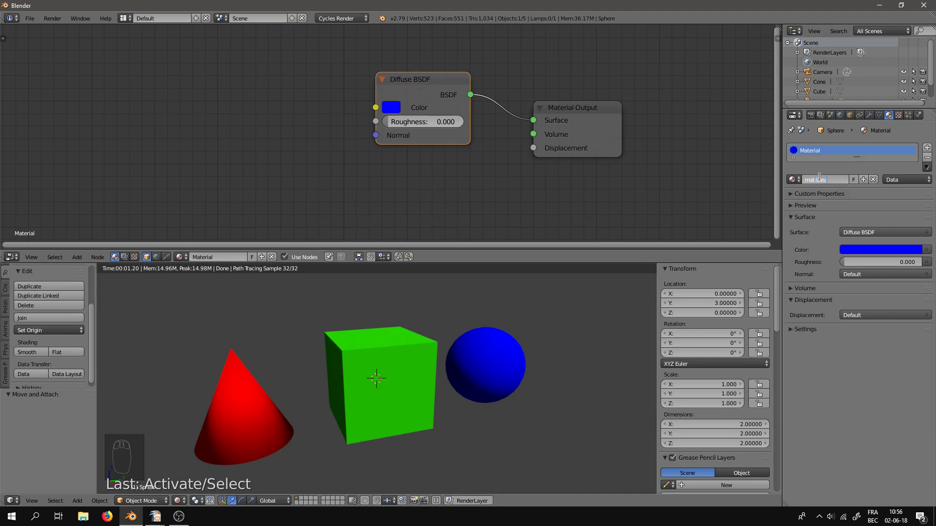
key("Return")
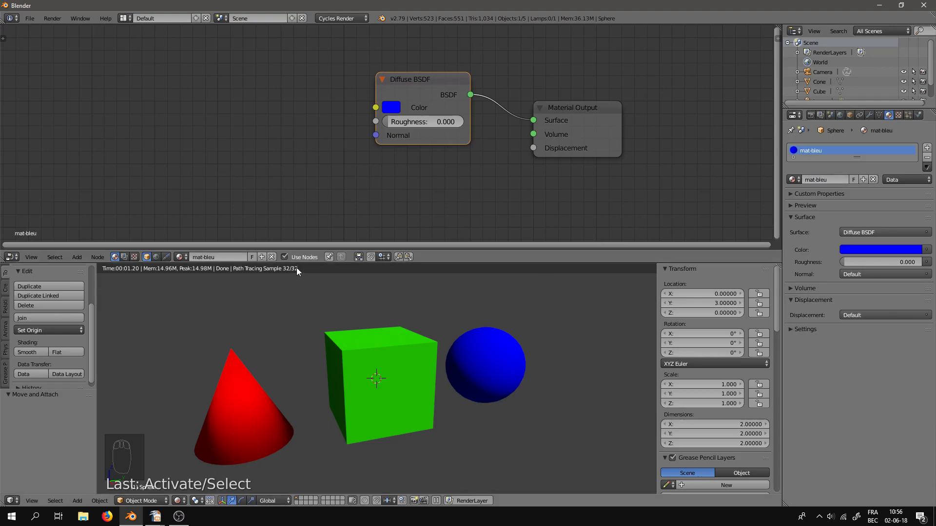
right_click(231, 394)
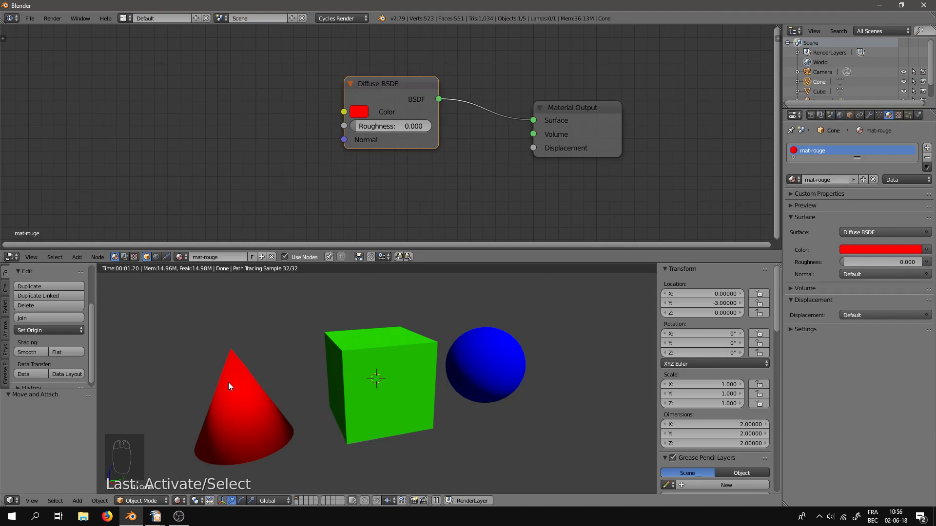
Assign the existing mat-bleu material to the cone
left_click(792, 179)
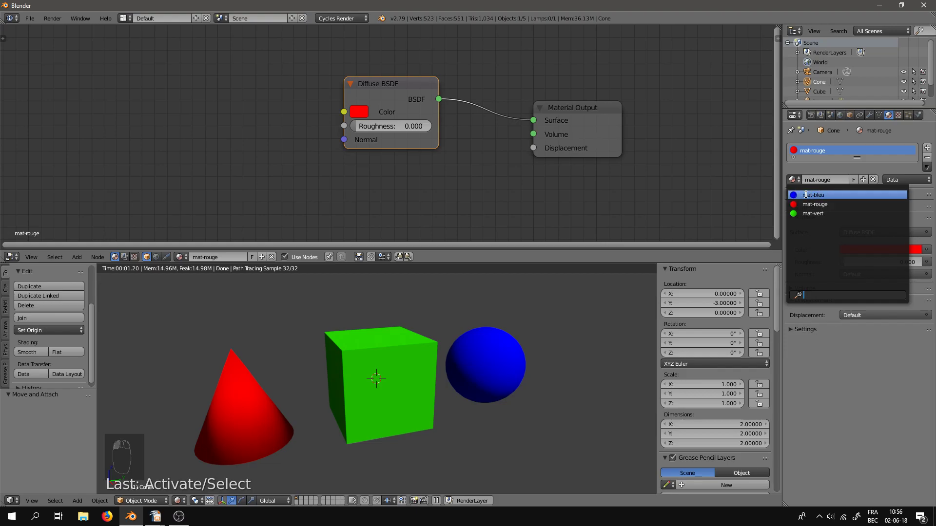
left_click(805, 195)
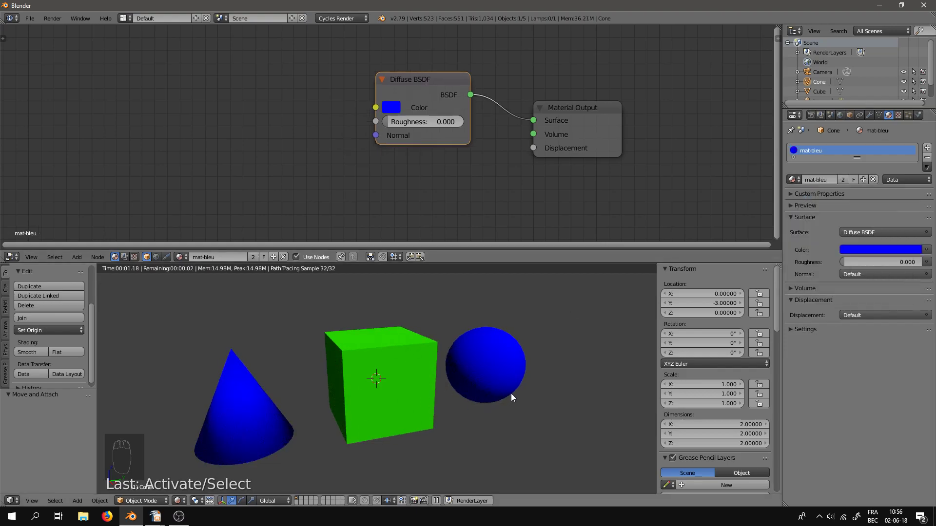
left_click(792, 179)
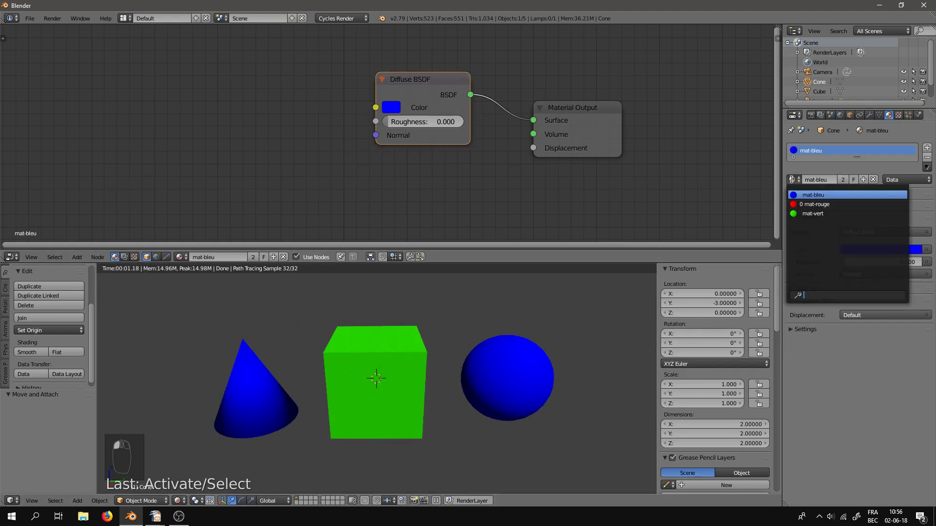
left_click(413, 81)
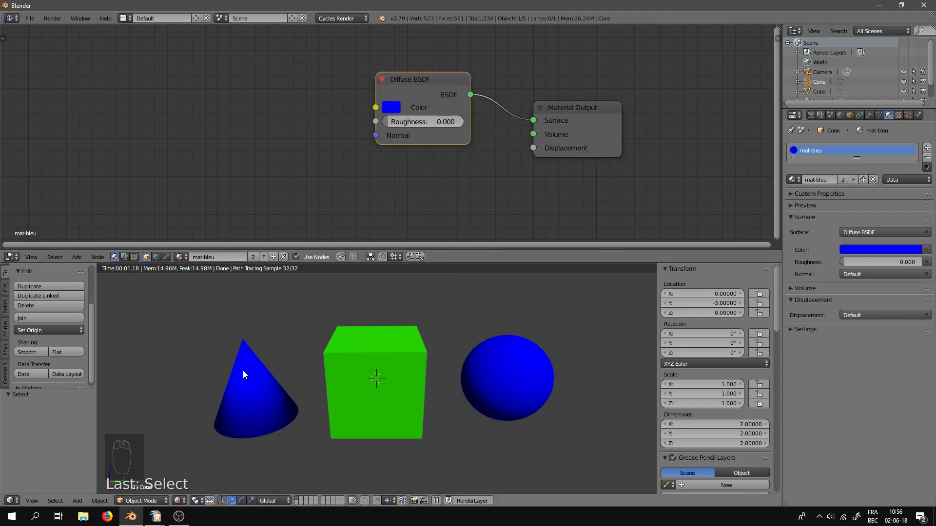
Change the diffuse color of mat-bleu, shared by the cone and sphere, to orange, RGB 1, 0.520, 0.016
key("shift+z")
key("shift+z")
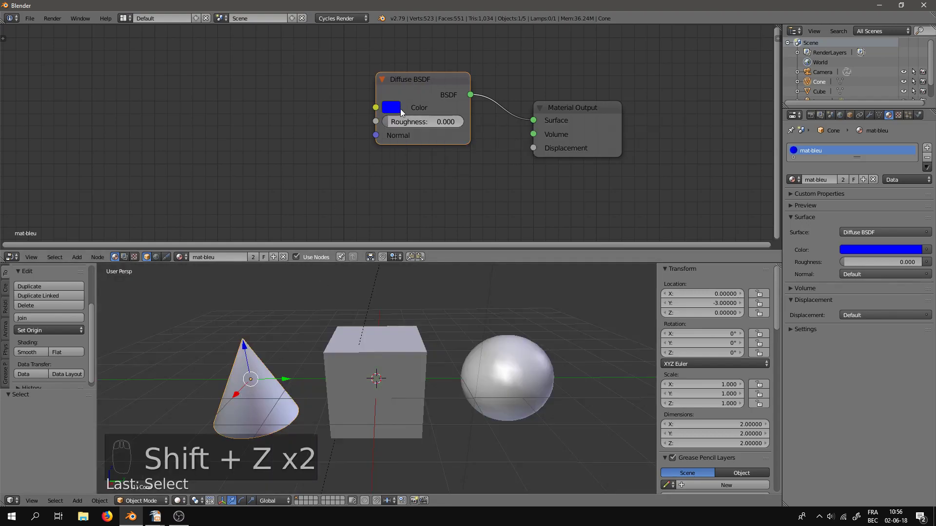
key("shift+z")
left_click(395, 107)
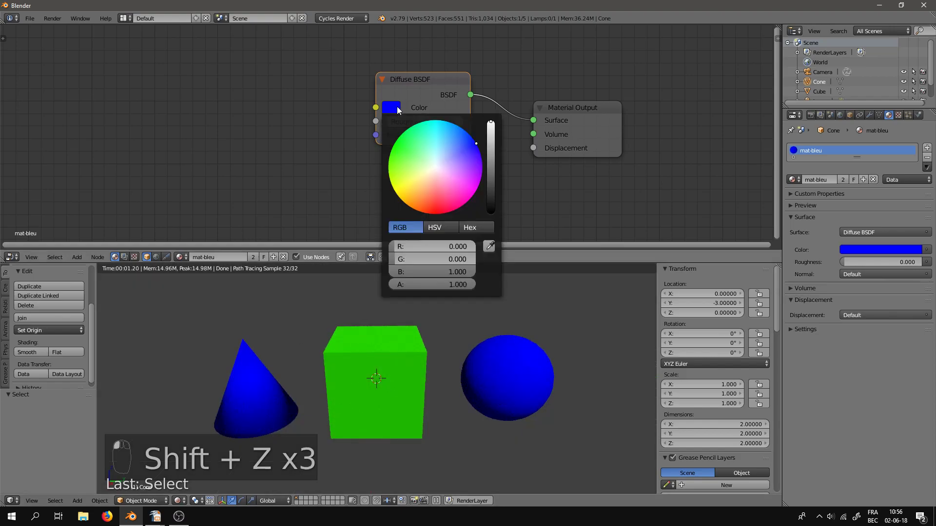
mouse_move(419, 150)
left_mouse_down()
mouse_move(422, 181)
mouse_move(408, 186)
mouse_move(413, 198)
mouse_move(398, 196)
mouse_move(407, 197)
left_mouse_up()
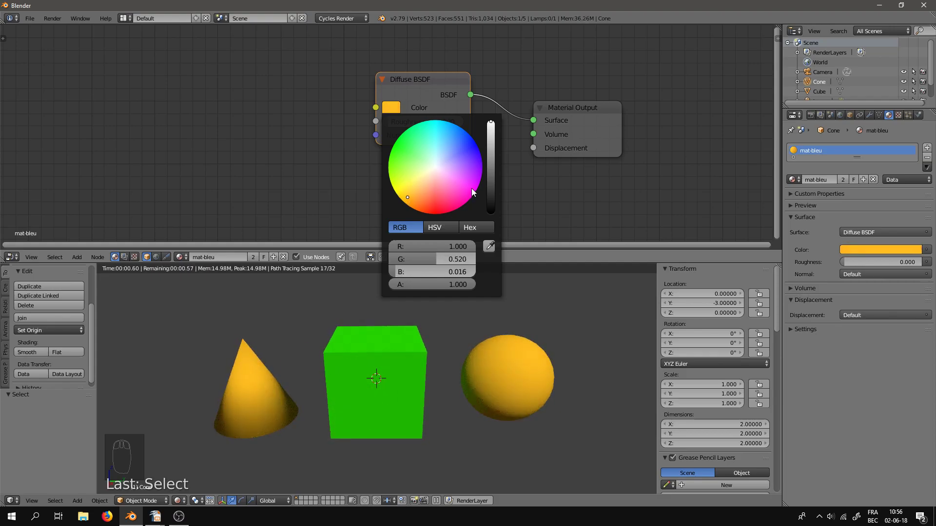
Set the diffuse color of mat-bleu back to pure blue, RGB 0, 0, 1
left_click(390, 107)
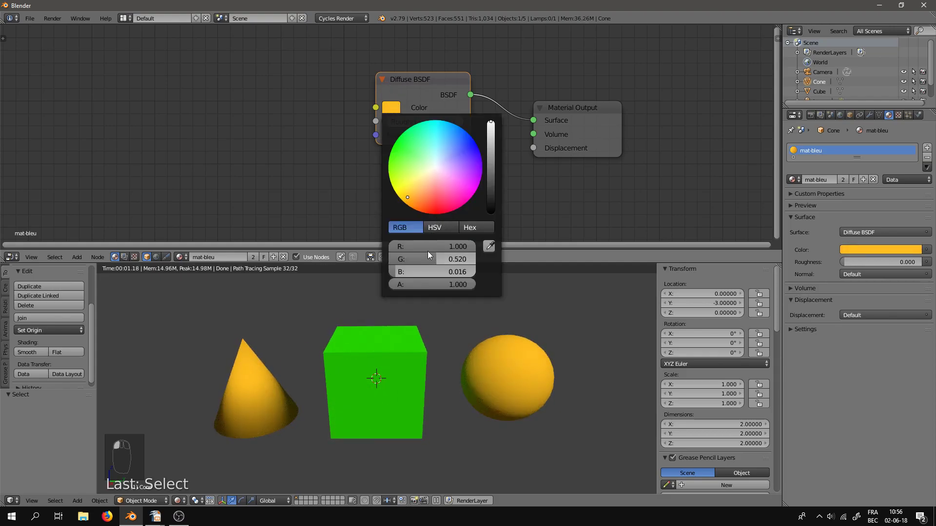
left_click_drag(432, 205, 474, 141)
left_click_drag(440, 246, 440, 272)
type("0")
key("Return")
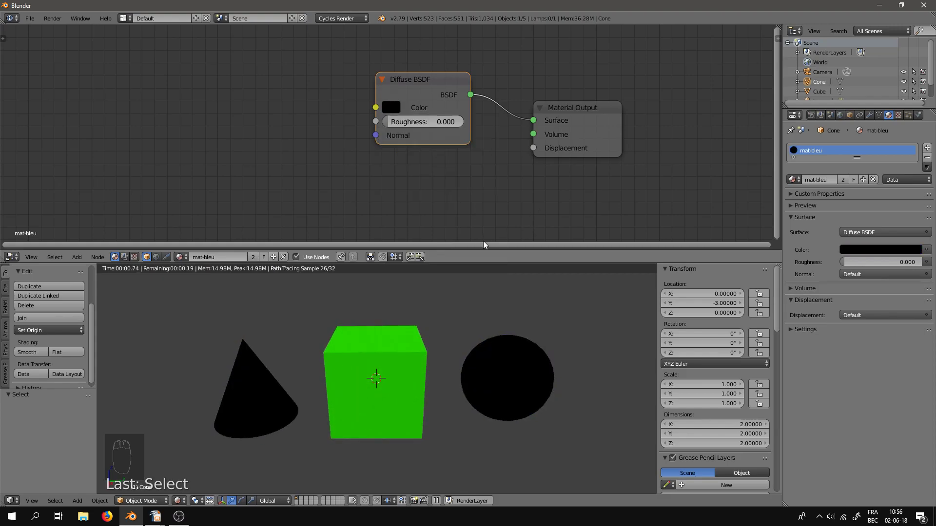
left_click(392, 108)
left_click(449, 271)
type("1")
key("Return")
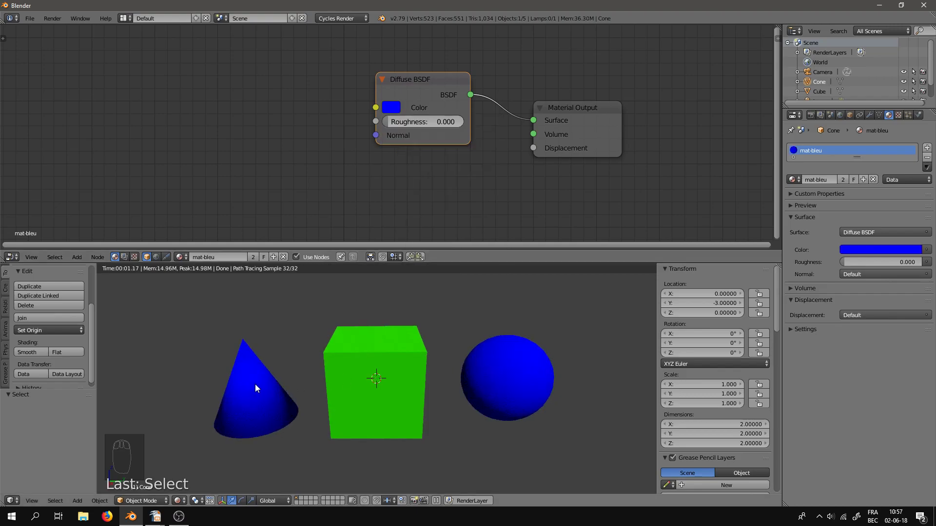
Assign the existing mat-rouge material to the cone again
right_click(255, 392)
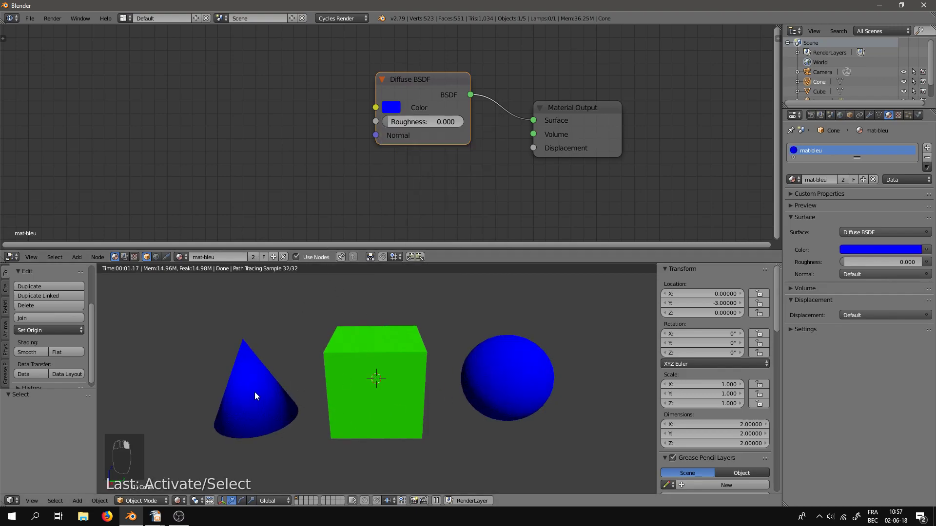
left_click(793, 179)
left_click(815, 204)
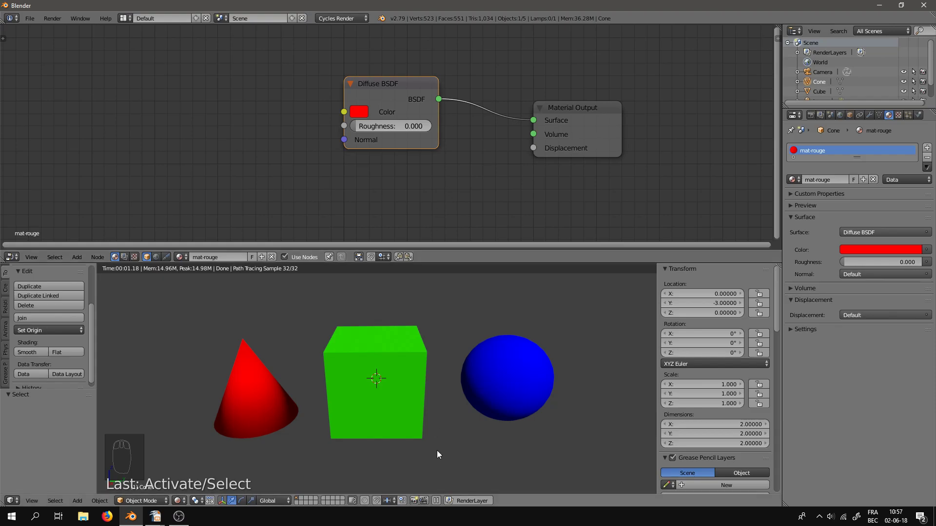
Select the cube and spread out its mat-vert nodes, raising the Diffuse BSDF and moving the Material Output farther from it
mouse_move(484, 163)
middle_mouse_down()
mouse_move(495, 157)
mouse_move(480, 155)
middle_mouse_up()
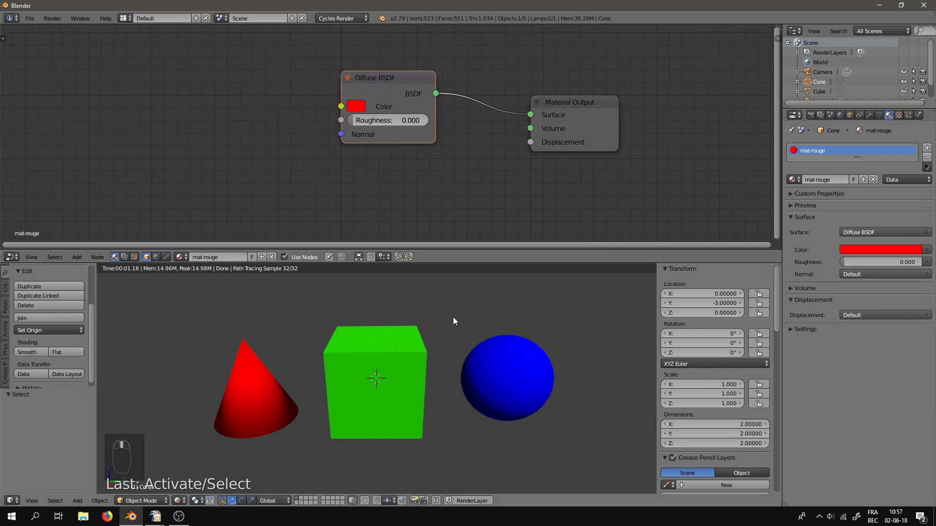
middle_click_drag(452, 317, 483, 299)
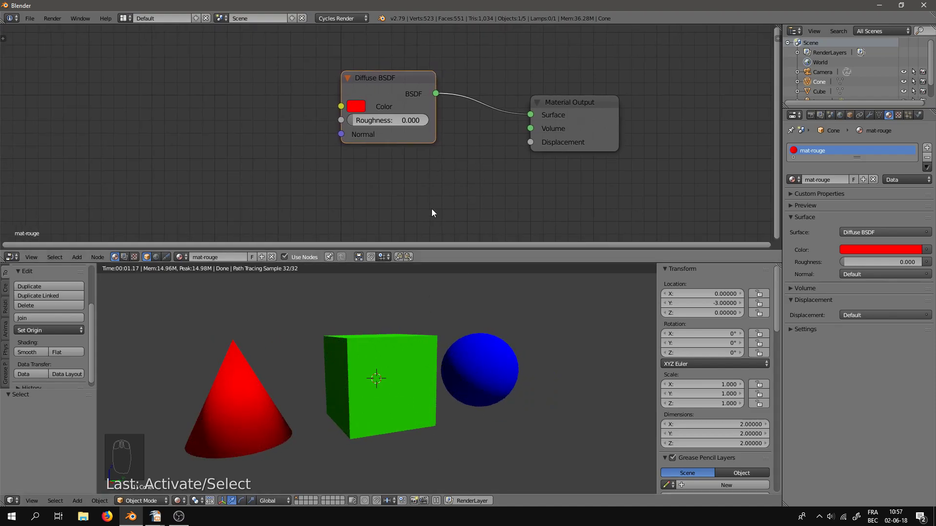
right_click(390, 363)
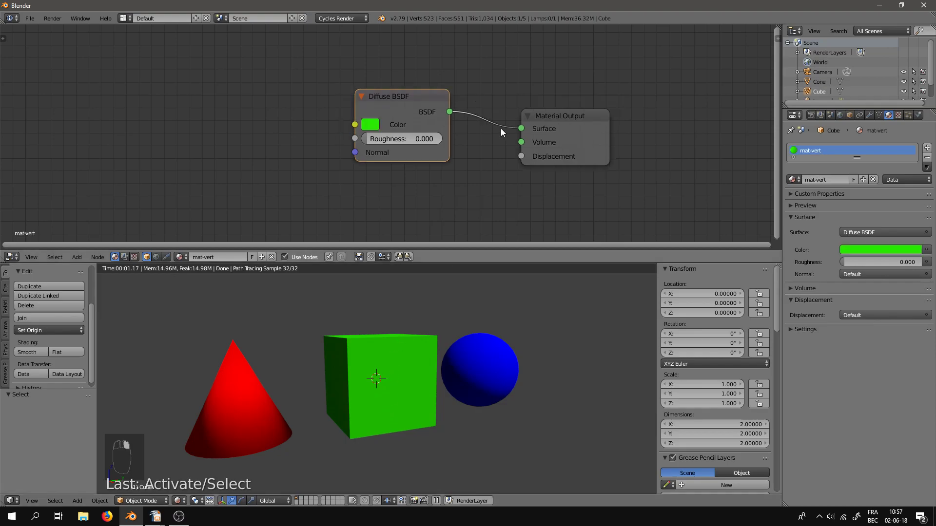
left_click_drag(422, 104, 434, 65)
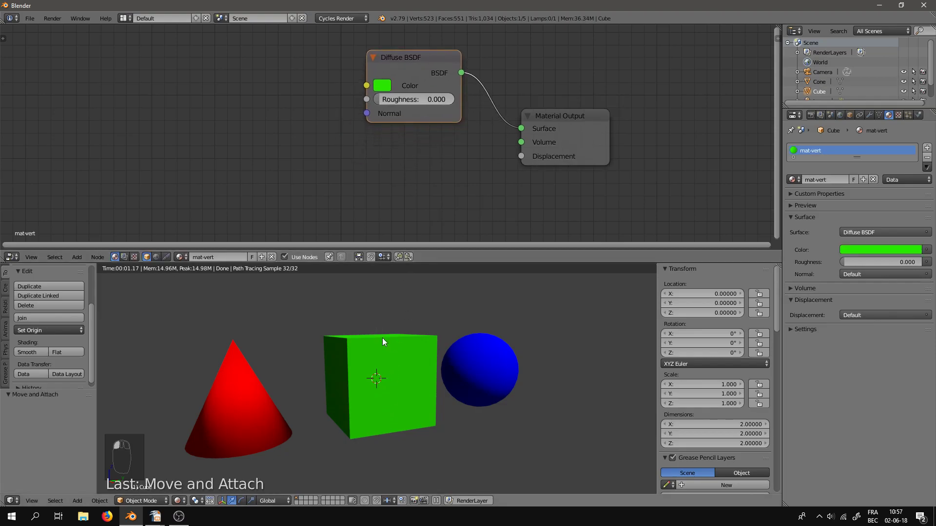
left_click_drag(586, 131, 638, 118)
left_click_drag(431, 56, 420, 42)
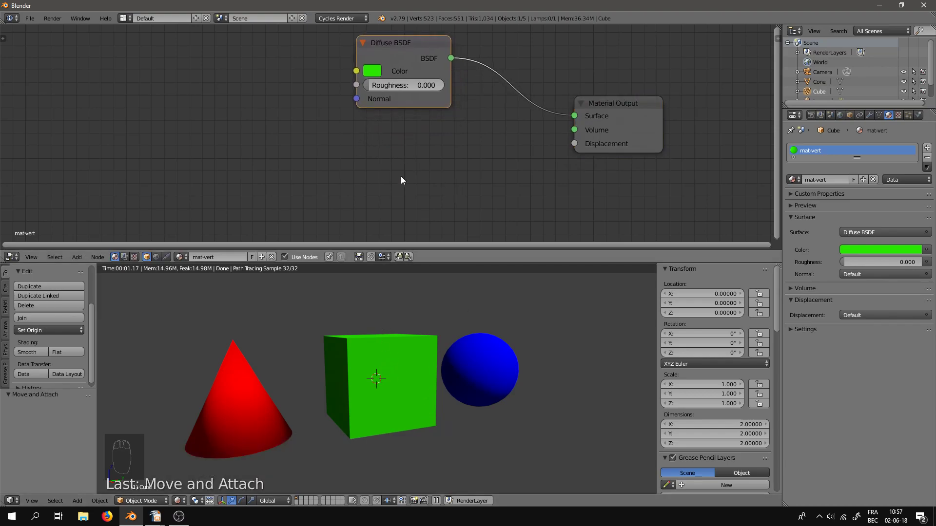
Add a Glossy BSDF node below the Diffuse BSDF and connect it to the Material Output's Surface input in place of the Diffuse BSDF
key("shift+a")
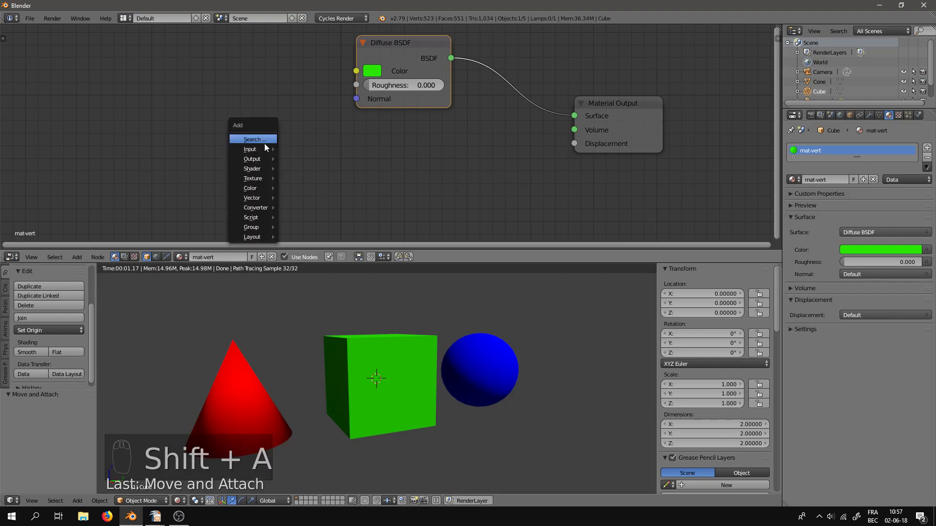
mouse_move(257, 169)
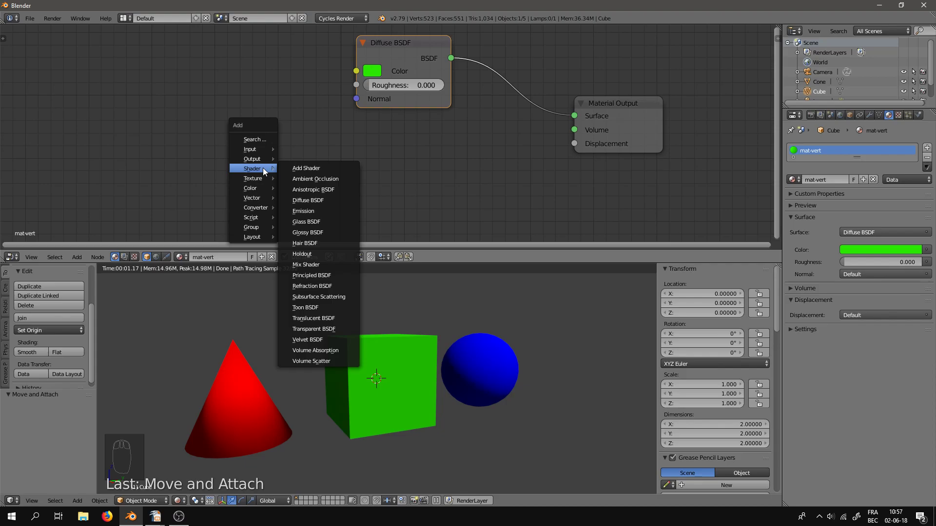
left_click(315, 232)
left_click(365, 129)
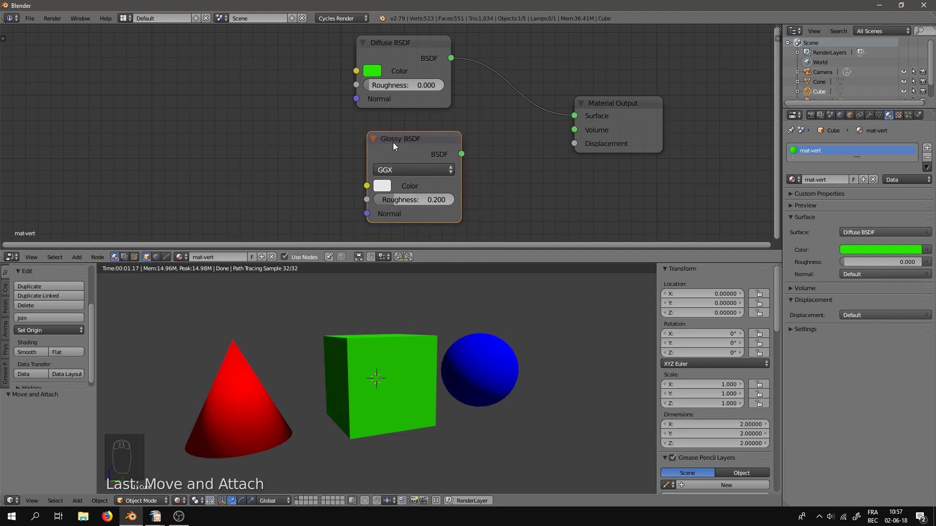
left_click_drag(395, 140, 384, 139)
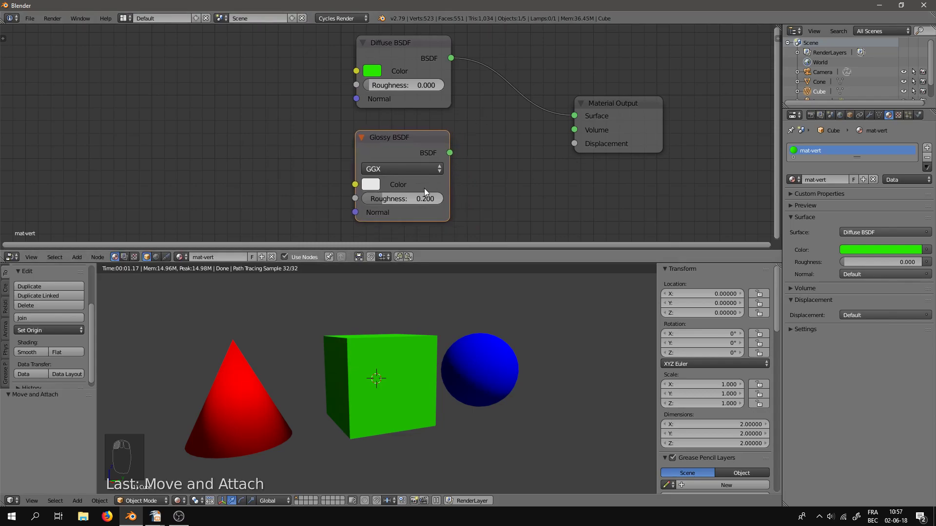
left_click_drag(573, 120, 526, 141)
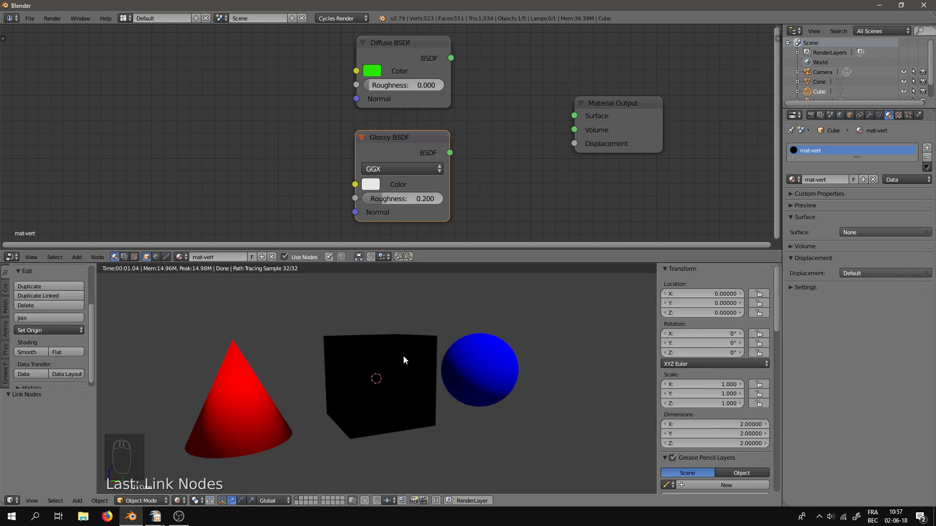
left_click_drag(449, 153, 571, 116)
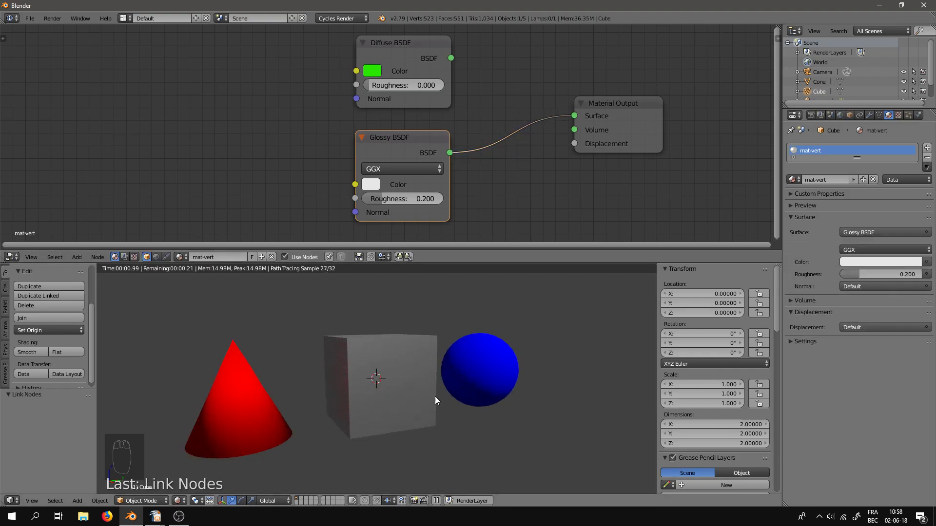
Set the Glossy BSDF roughness to 0 and examine the cone and sphere reflections on the cube from several angles
left_click_drag(387, 197, 360, 198)
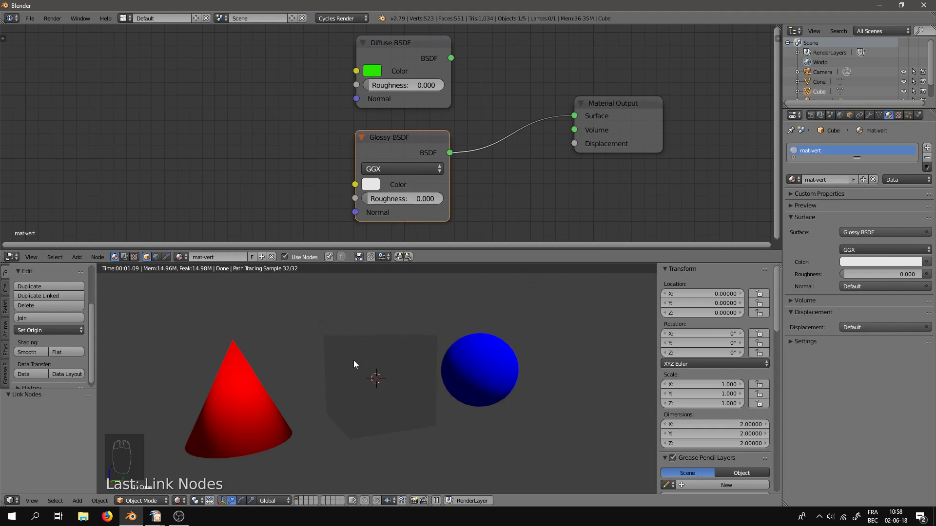
middle_click_drag(384, 388, 440, 384)
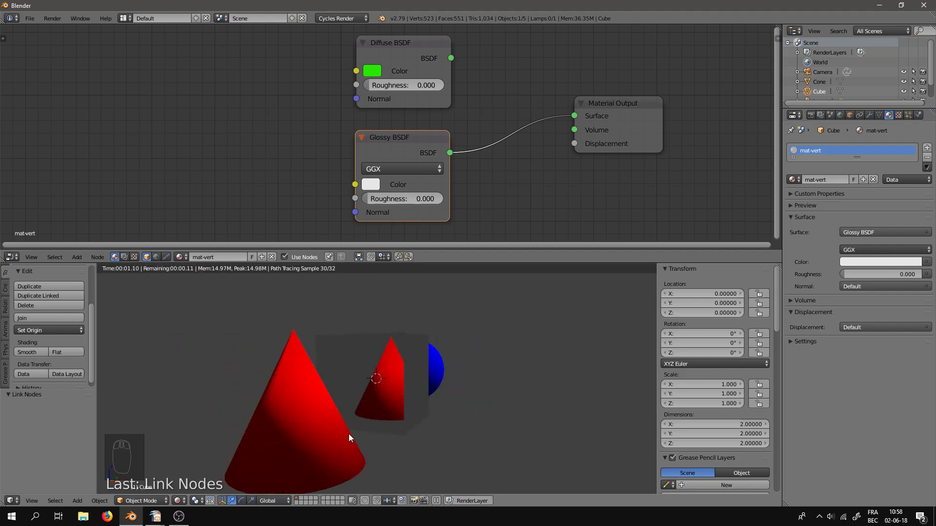
middle_click_drag(365, 396, 376, 425)
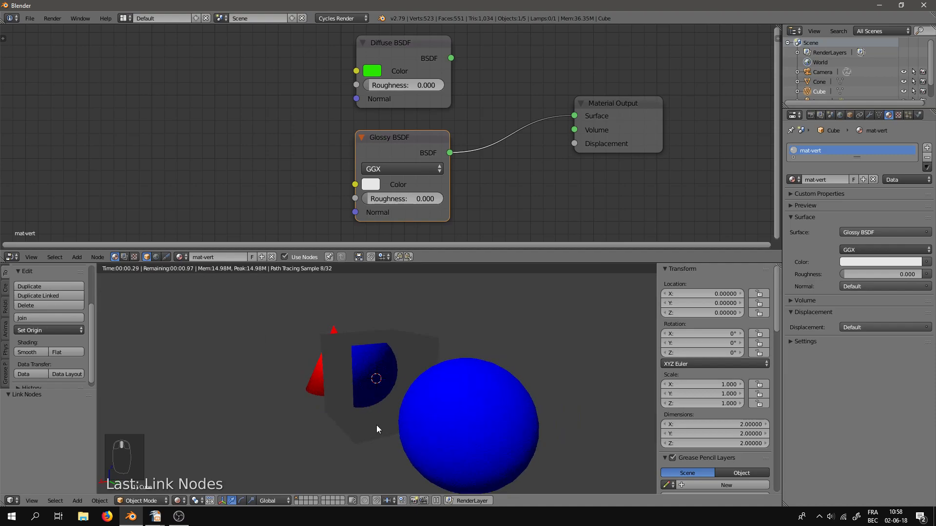
middle_click_drag(385, 385, 417, 385)
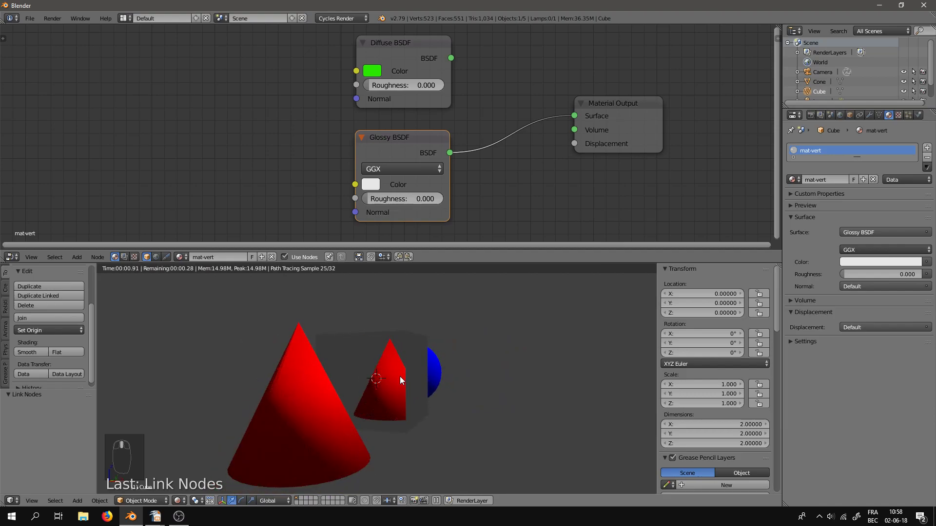
middle_click_drag(487, 386, 480, 391)
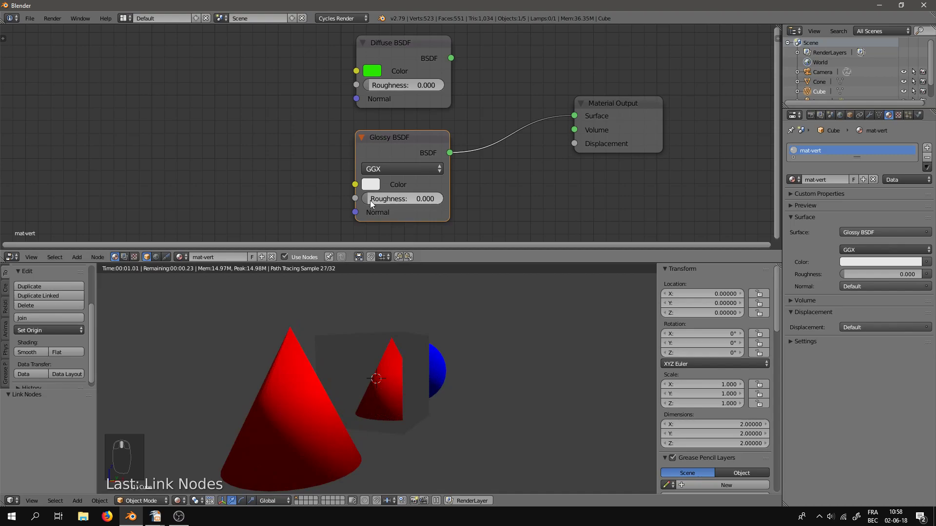
Set the Glossy BSDF roughness to 0.067 and inspect the blurred reflection on the cube up close
left_click_drag(370, 200, 405, 221)
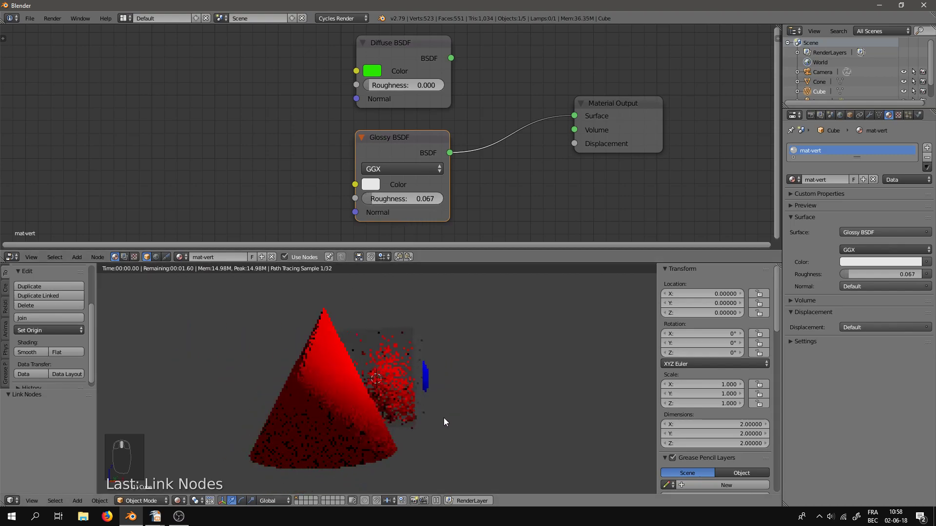
scroll(445, 417, "up", 6)
middle_click_drag(386, 390, 404, 379)
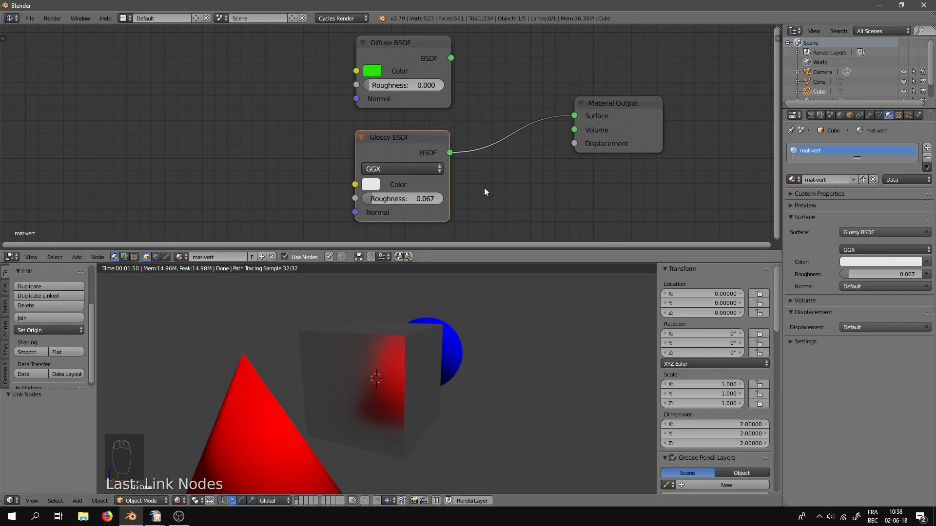
Make room for and insert a Mix Shader before the Material Output, and feed the Glossy BSDF into its second Shader input
left_click_drag(433, 141, 377, 149)
left_click_drag(400, 45, 329, 38)
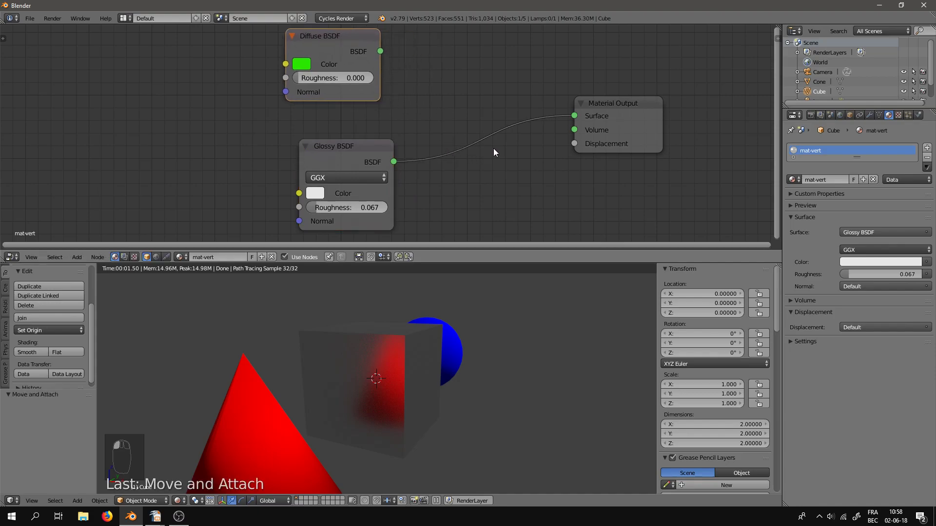
key("shift+a")
mouse_move(520, 149)
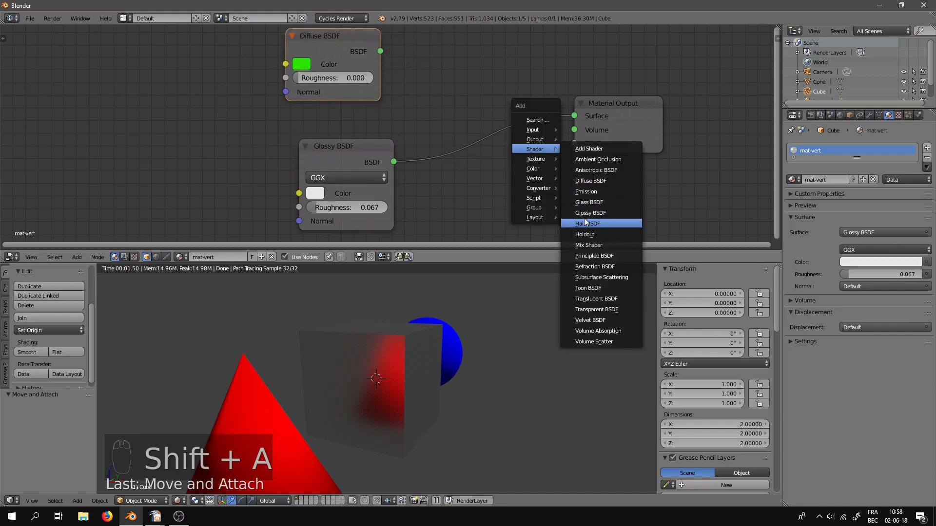
left_click(597, 243)
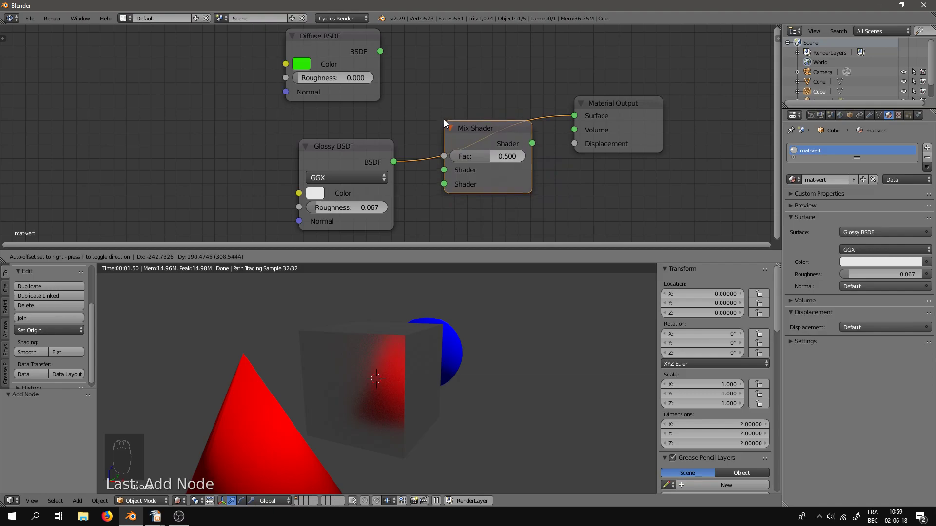
left_click(444, 118)
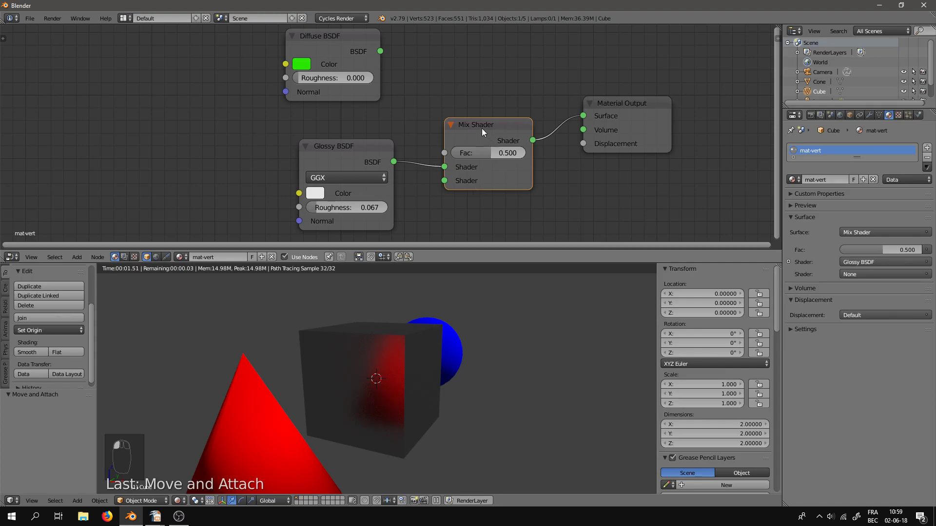
left_click_drag(446, 169, 437, 188)
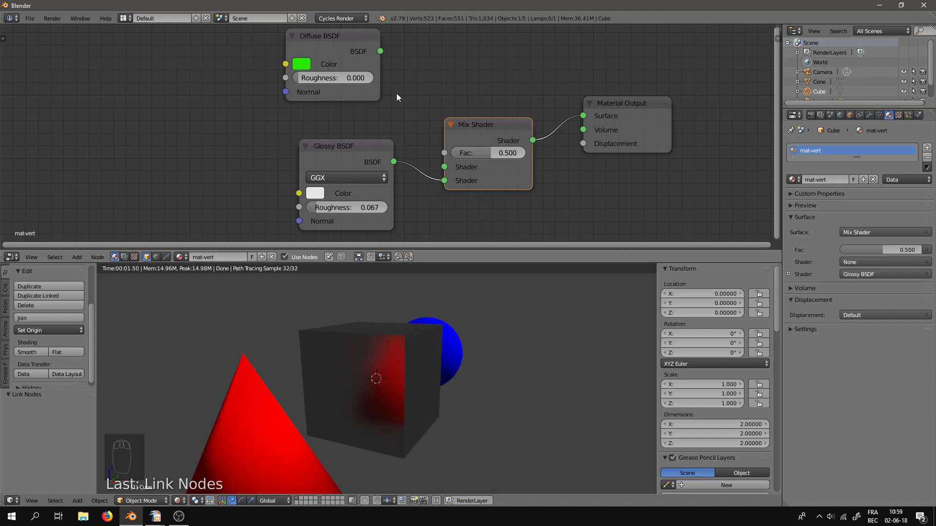
Connect the Diffuse BSDF to the Mix Shader's first Shader input and align the Glossy BSDF and Mix Shader nodes neatly
left_click_drag(381, 51, 441, 169)
left_click_drag(364, 144, 346, 149)
left_click_drag(487, 120, 493, 90)
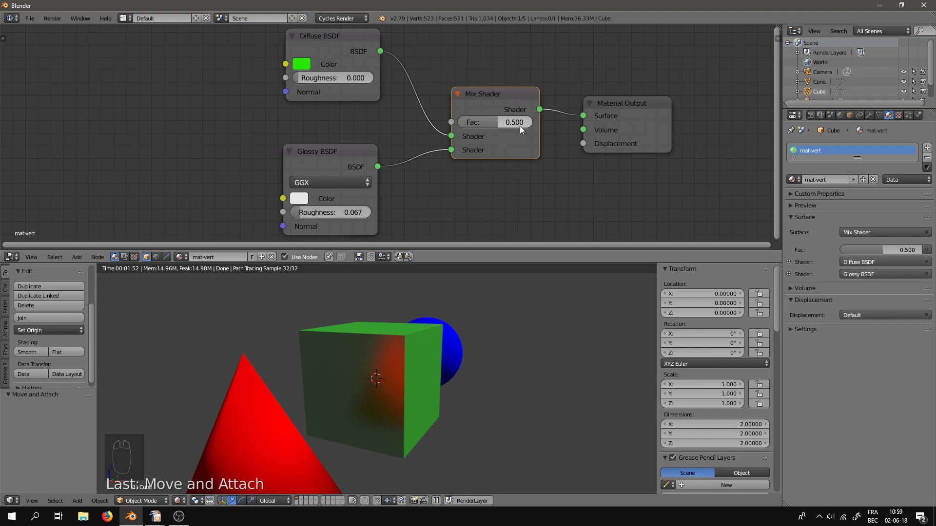
Try the Mix Shader factor at 0 and at 1 to compare the purely diffuse and purely glossy cube
left_click_drag(498, 124, 461, 124)
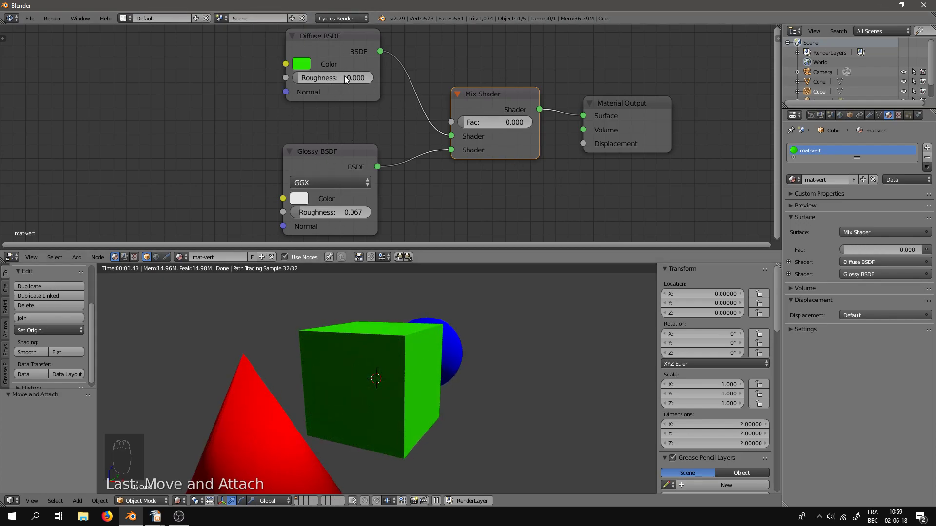
left_click_drag(468, 121, 534, 122)
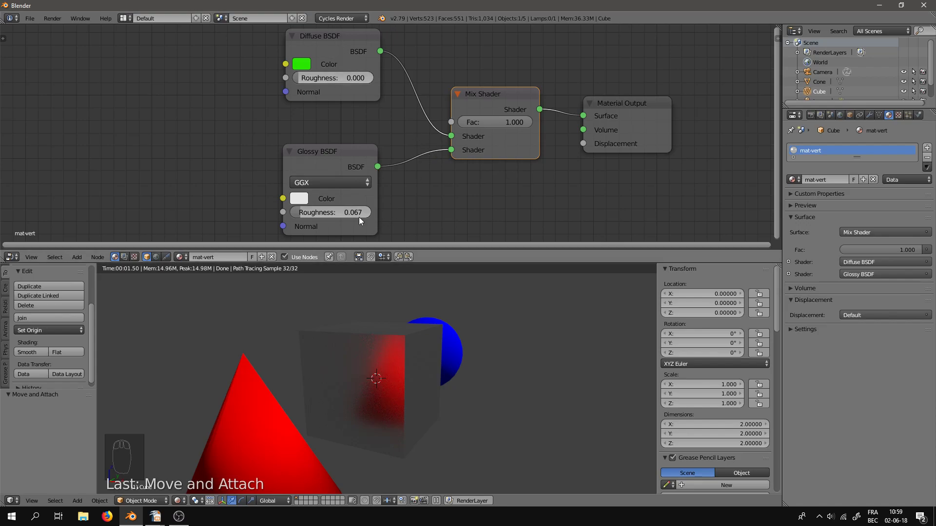
Set the Glossy BSDF roughness to 0 and the Mix Shader factor to 0.5, and view the cone's reflection on the cube
left_click_drag(301, 212, 293, 212)
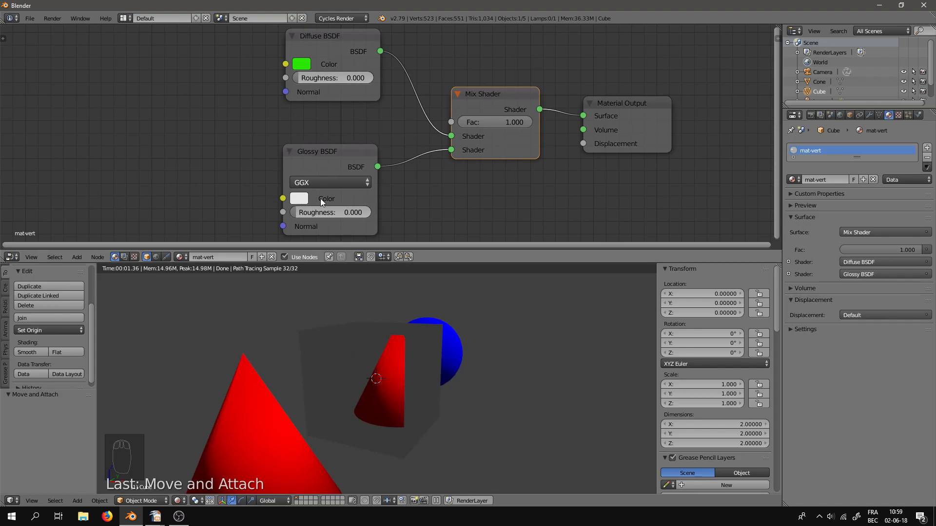
left_click(496, 119)
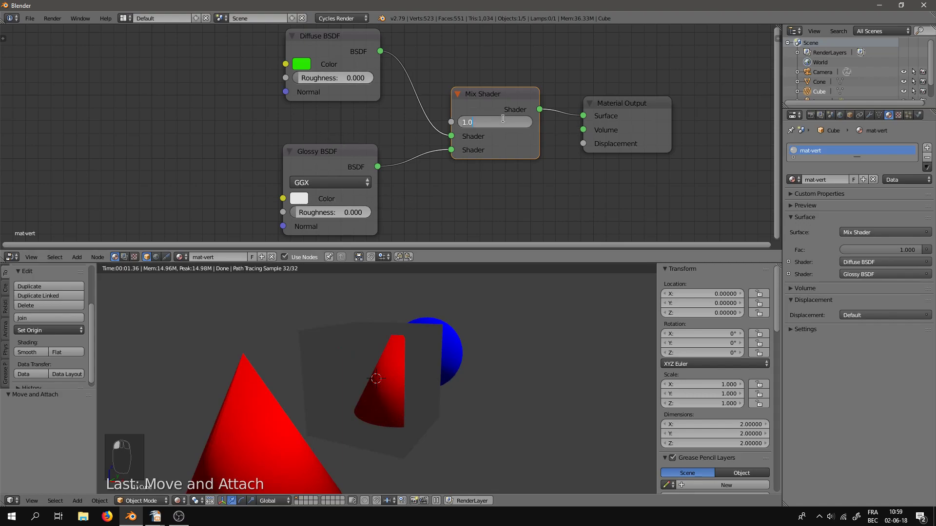
type("0.5")
key("Return")
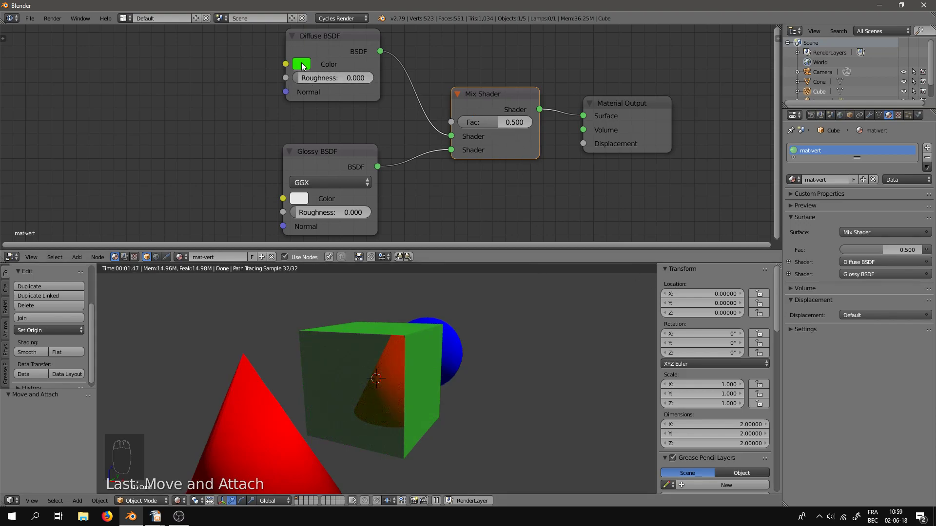
middle_click_drag(382, 376, 408, 367)
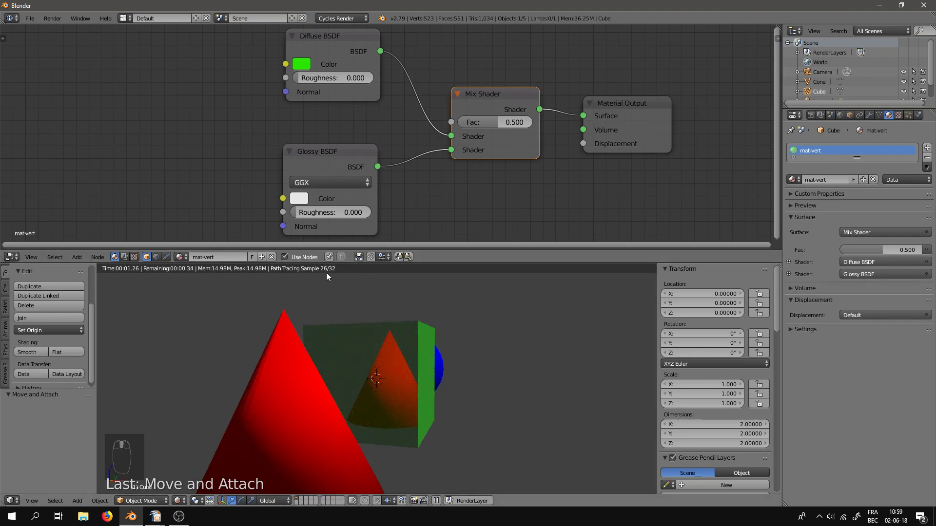
Raise the Glossy BSDF roughness to 0.092 and inspect the blurred reflections on the cube from several angles
left_click_drag(332, 212, 350, 212)
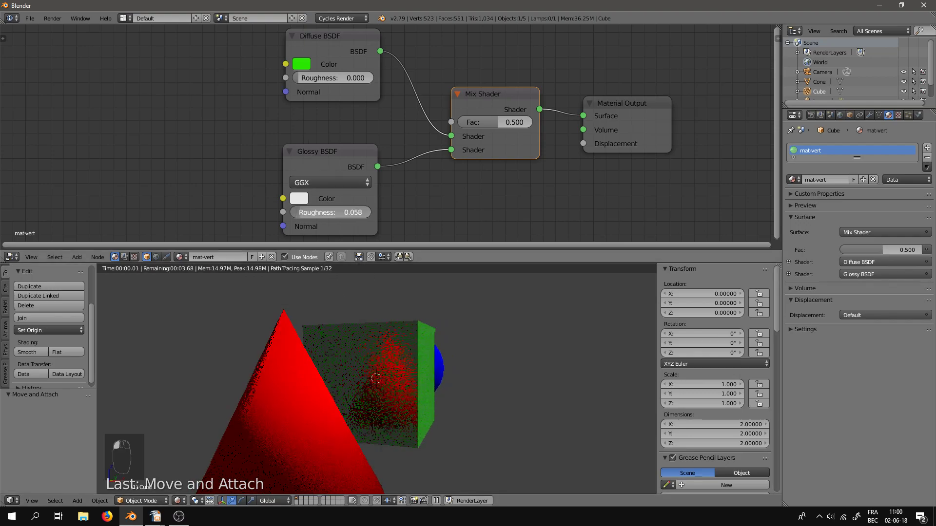
middle_click_drag(500, 379, 450, 392)
left_click_drag(315, 212, 307, 212)
middle_click_drag(373, 352, 436, 334)
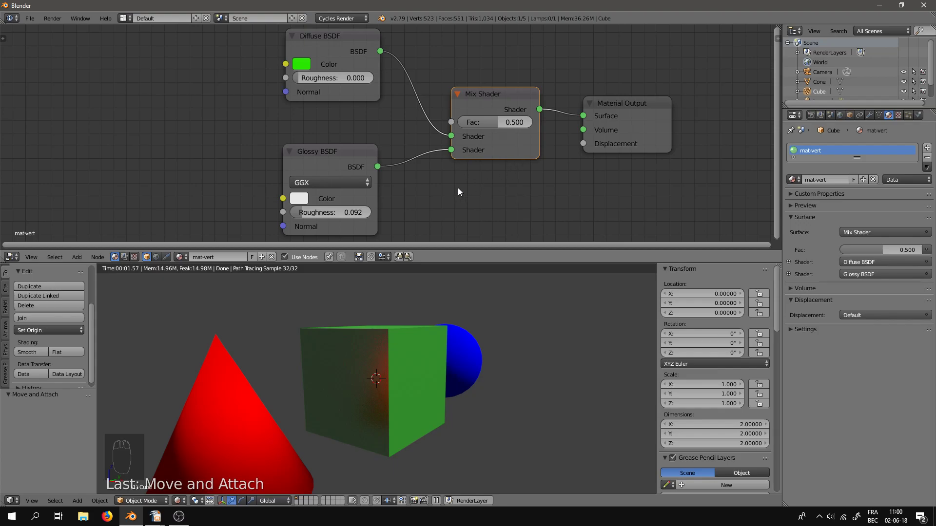
scroll(466, 200, "down", 1)
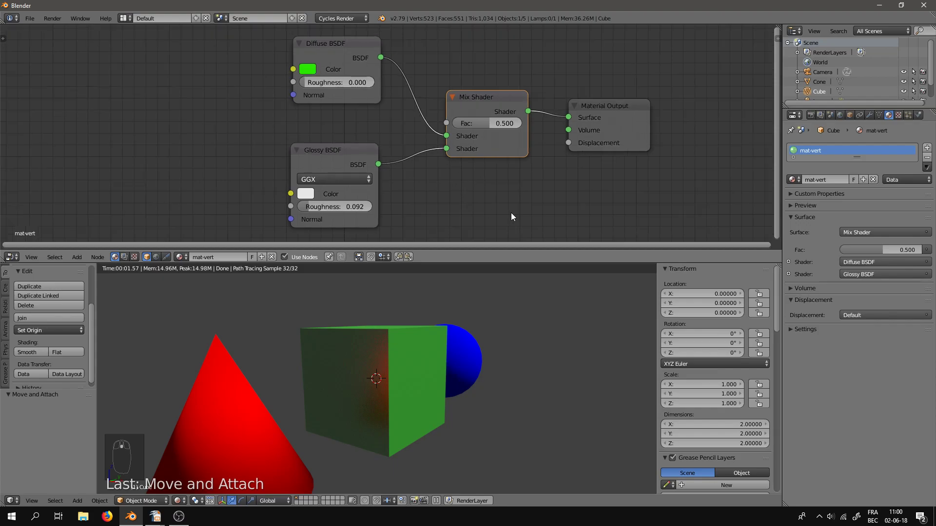
middle_click_drag(467, 363, 404, 376)
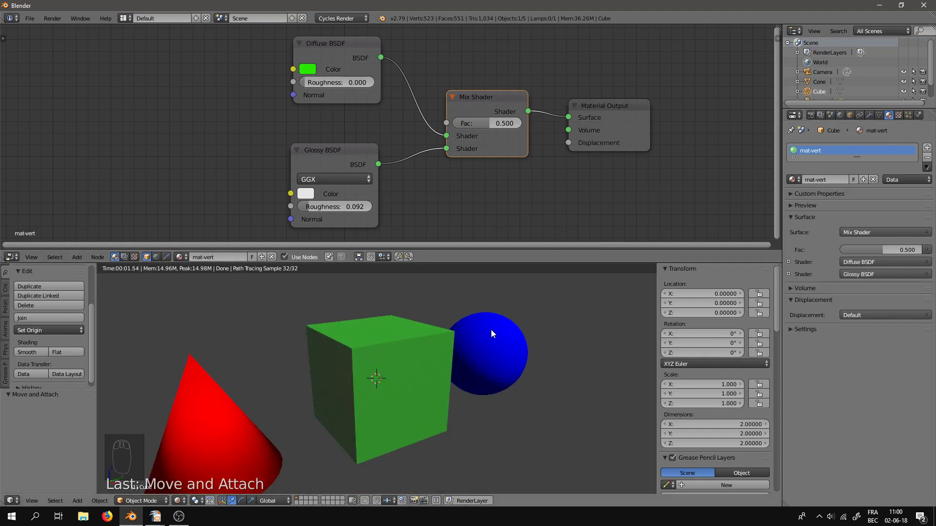
Try a Mix Shader factor of 0.427, raise it to 0.709, and compare the cube's reflections from different angles
left_click_drag(482, 124, 467, 123)
middle_click_drag(430, 305, 452, 306)
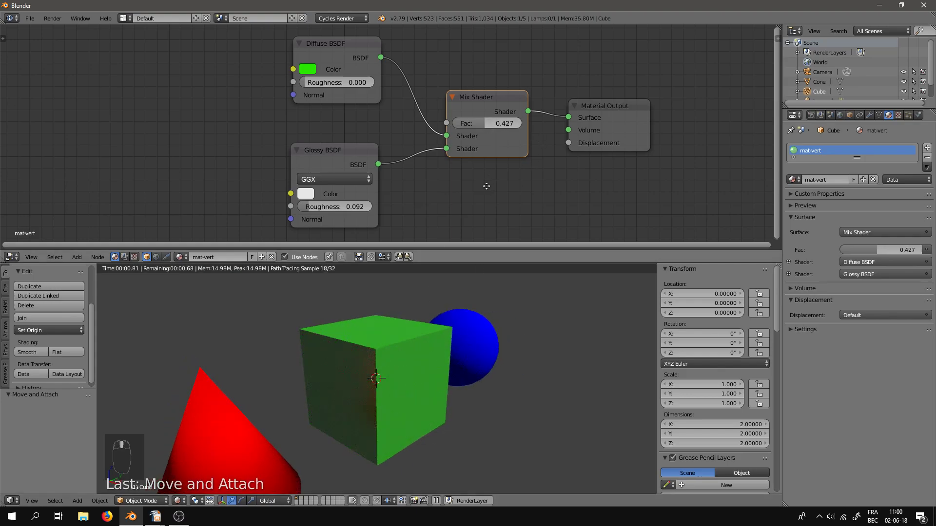
middle_click_drag(486, 186, 501, 185)
middle_click_drag(409, 336, 437, 340)
left_click_drag(500, 123, 518, 122)
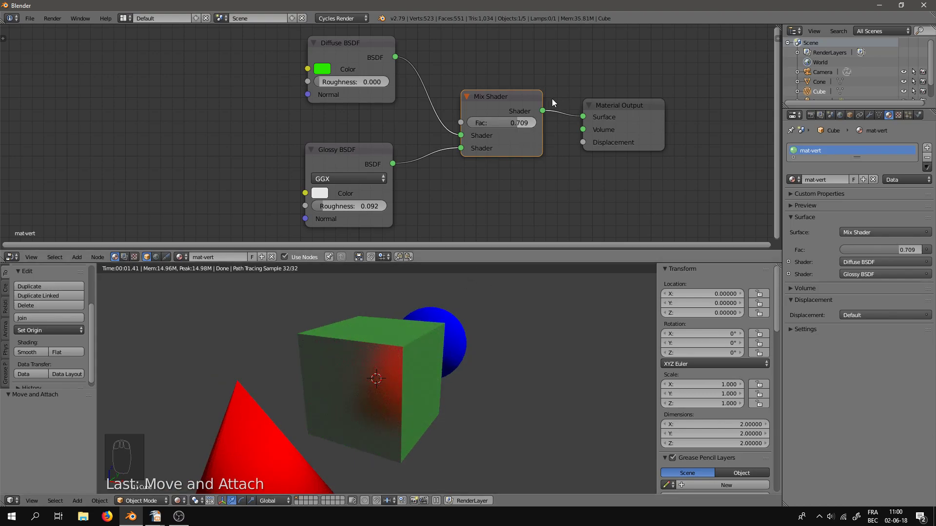
middle_click_drag(414, 380, 640, 297)
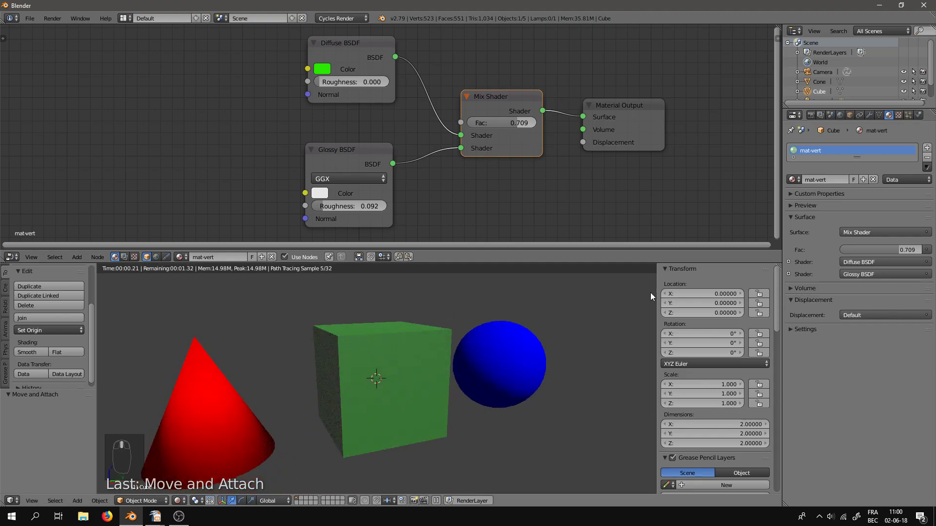